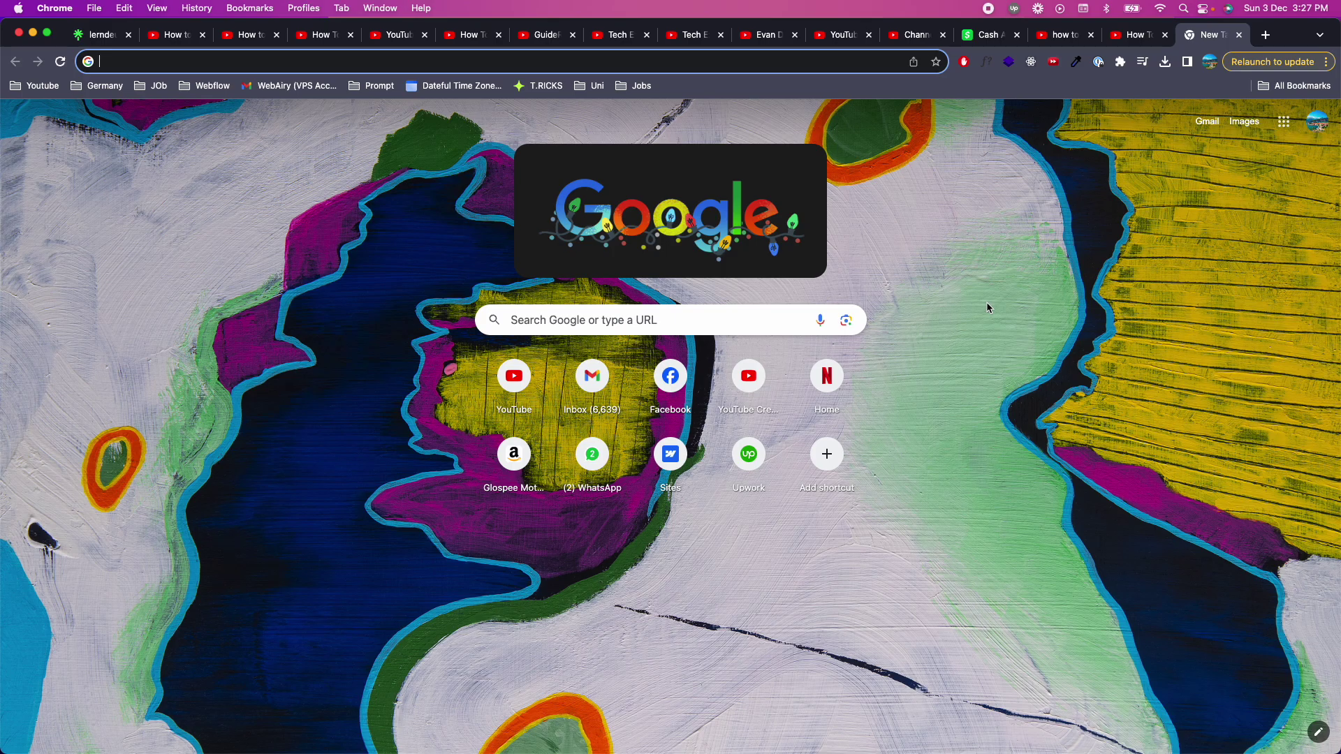
Search Google for 'hoyoverse', search 'Genshin' in a second tab, then return to the hoyoverse results
text(ho)
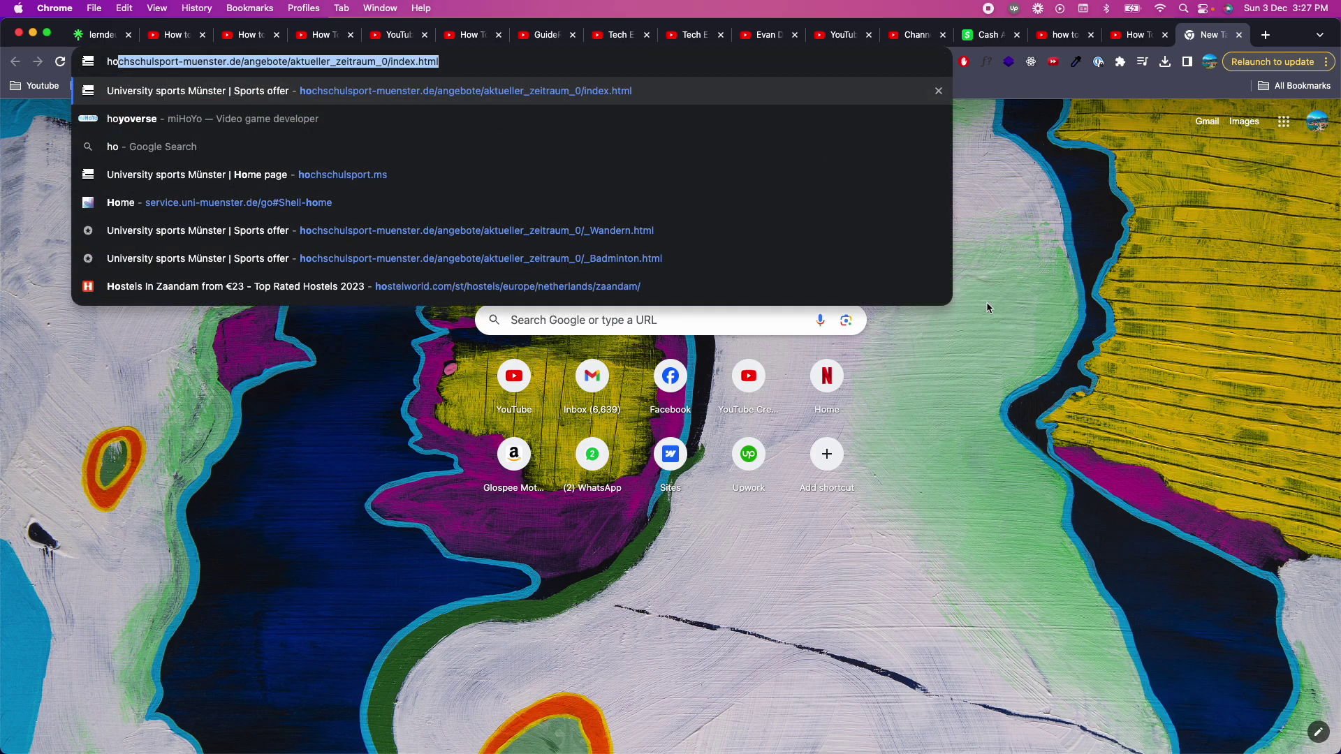
text(yoverse)
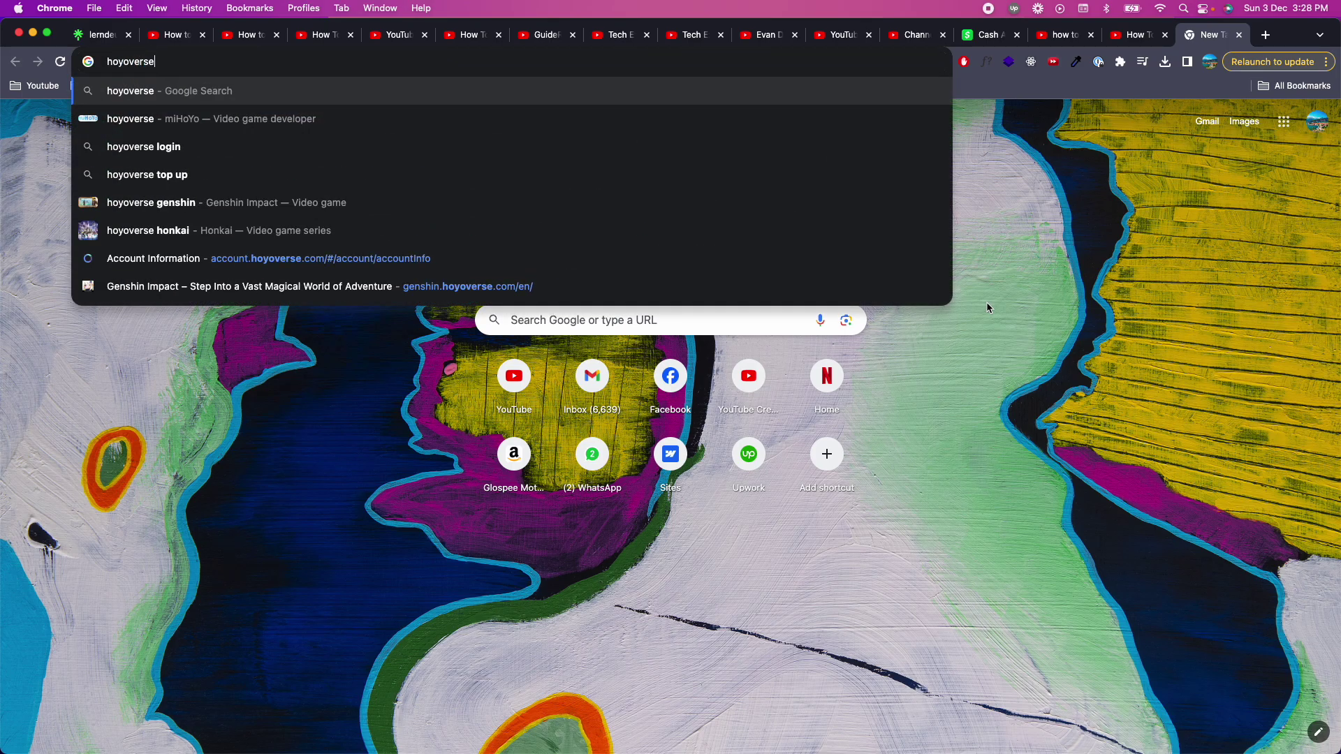
key(Return)
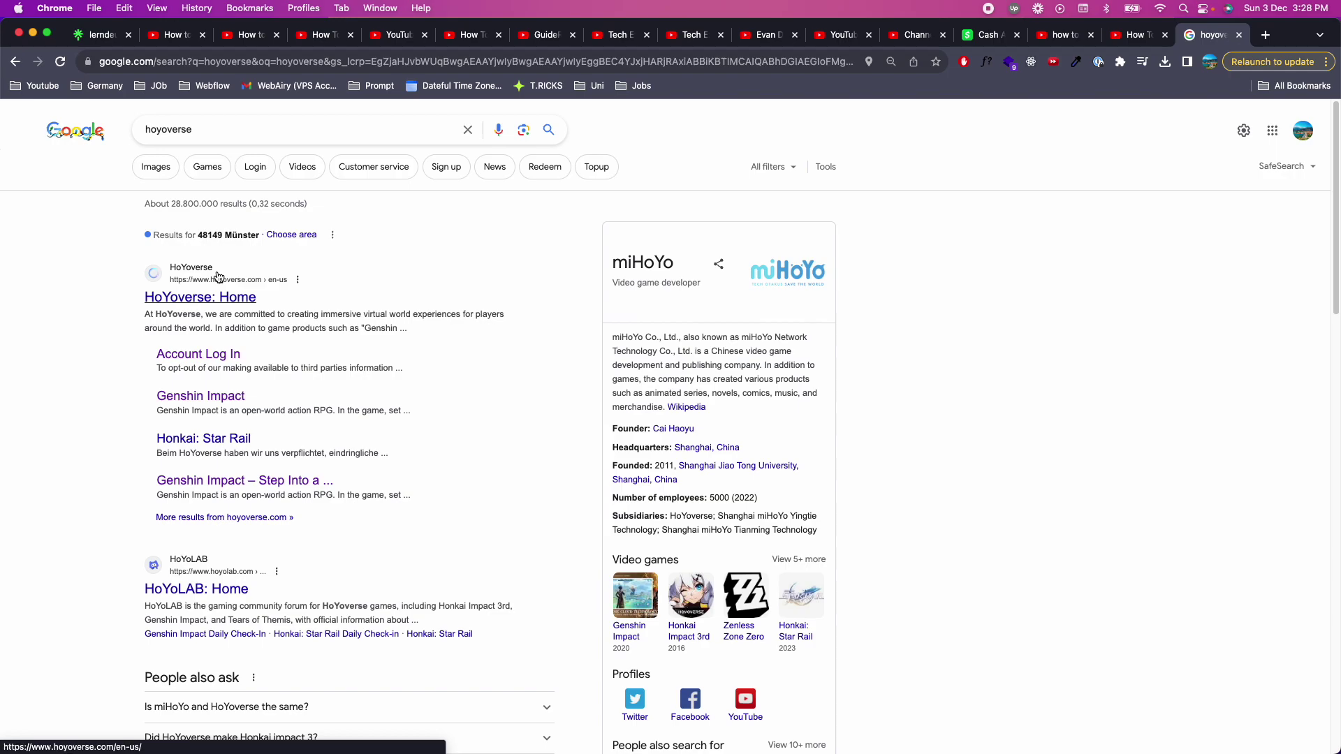
click(1272, 35)
text(ge)
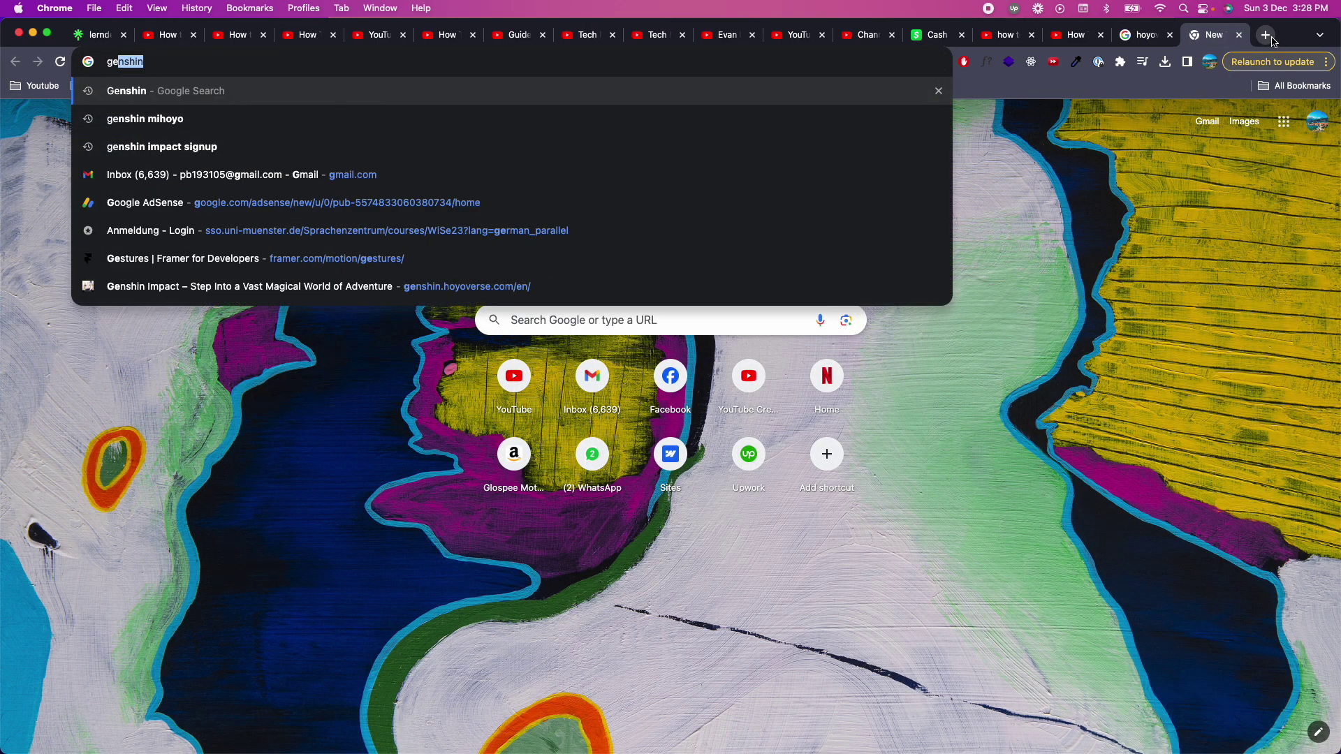
text(n)
key(Return)
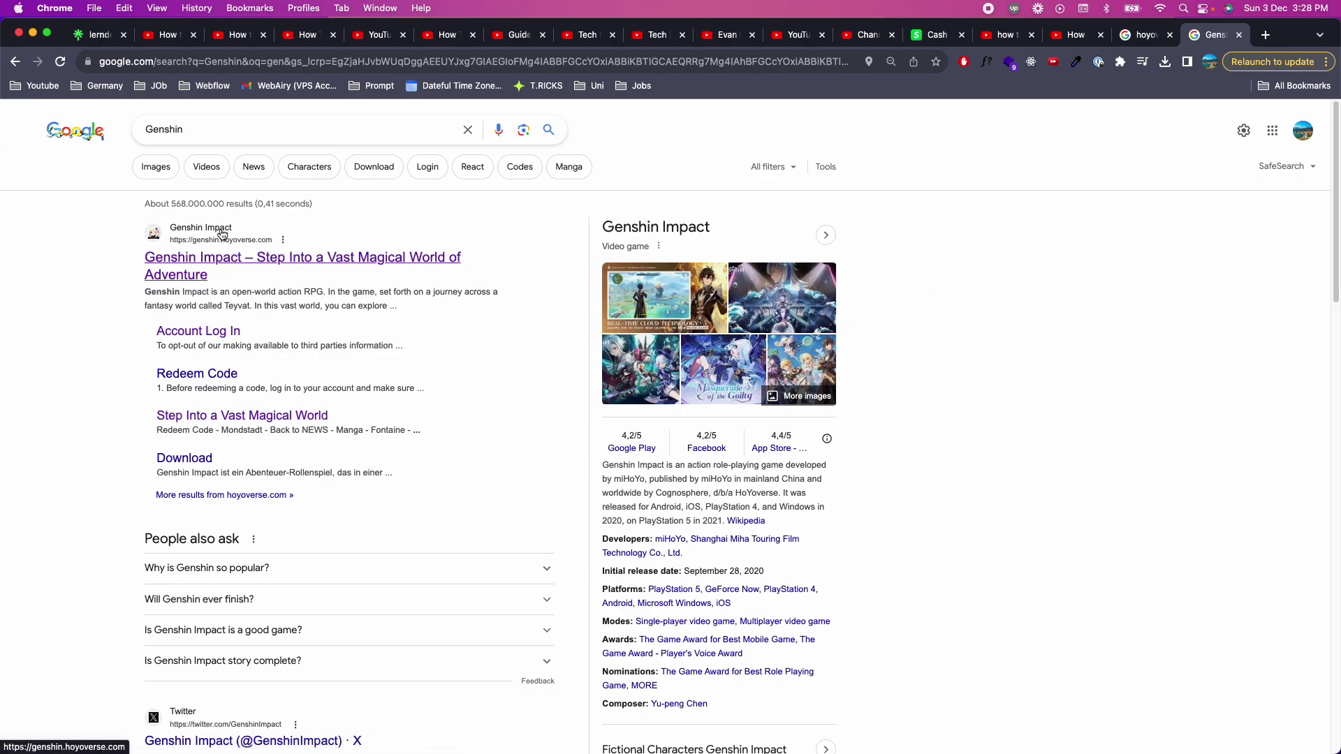
click(1147, 35)
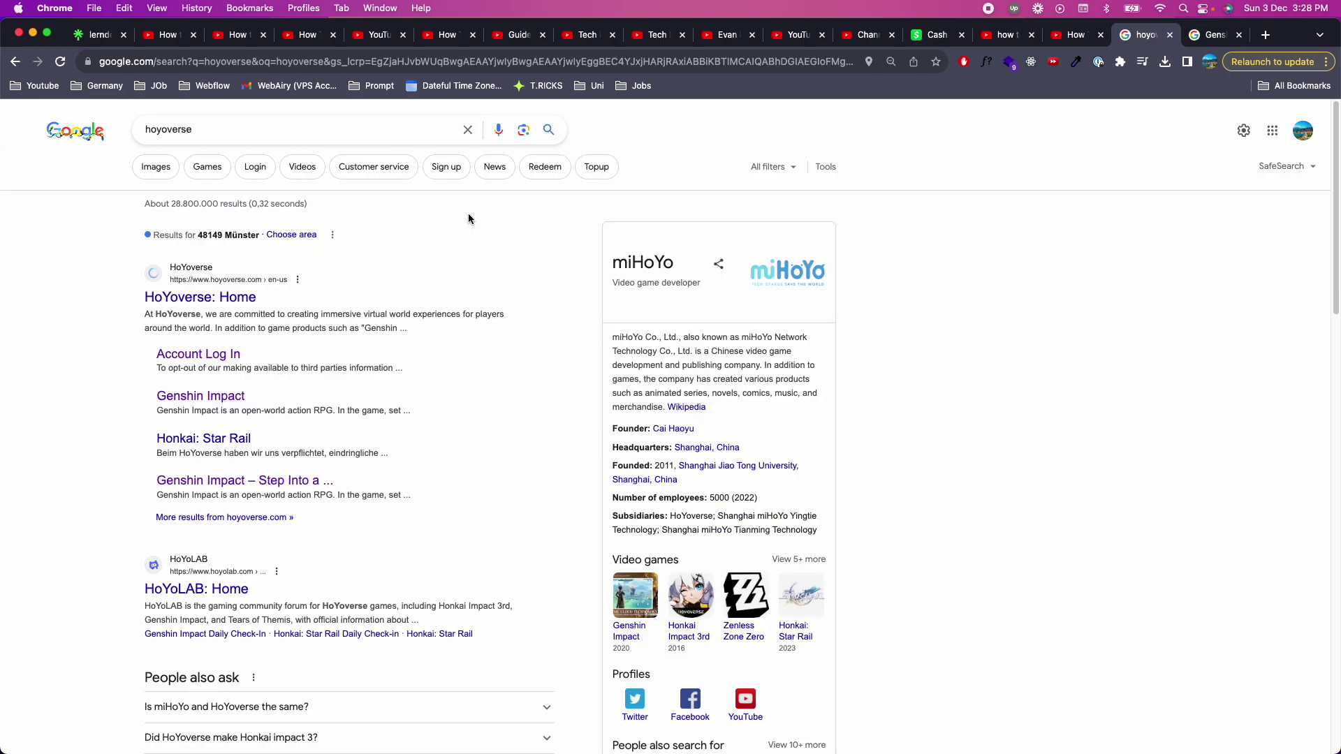
On the HoYoverse log-in page, enter the account e-mail and password, accept the terms, and submit
click(192, 357)
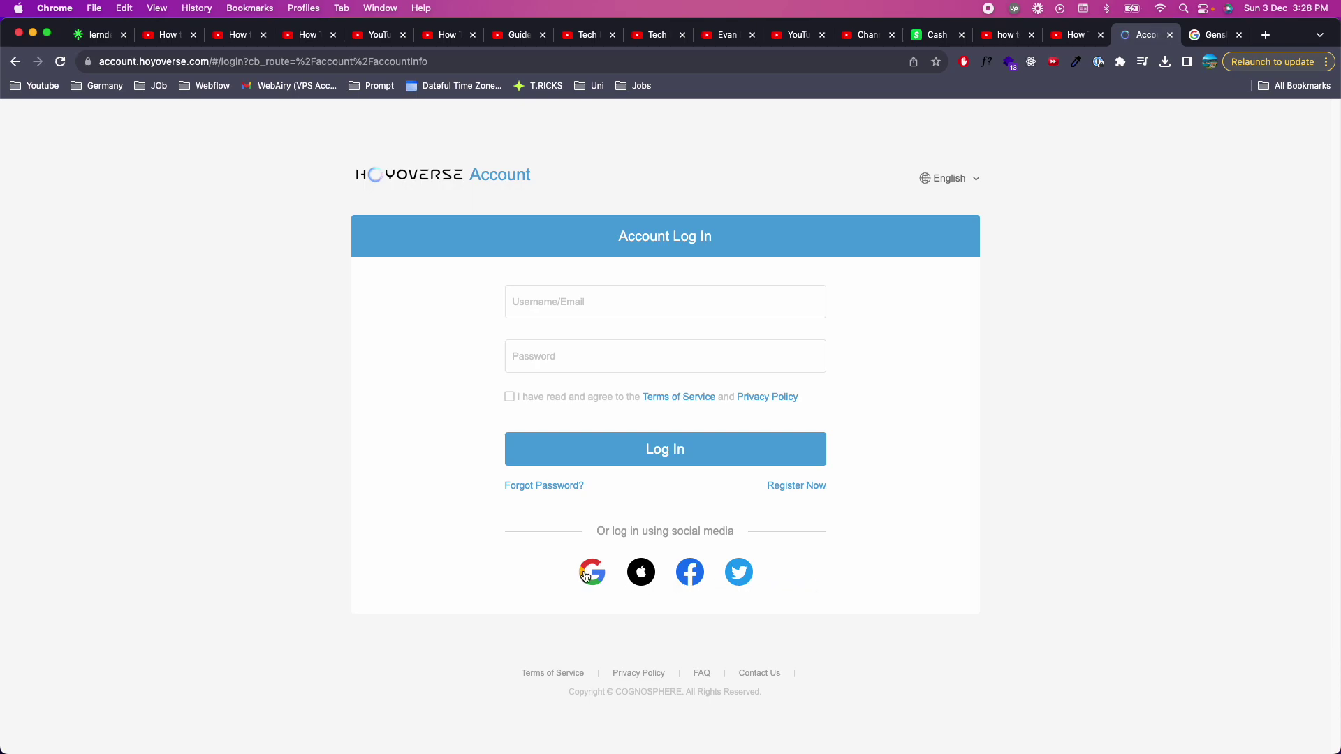
click(605, 306)
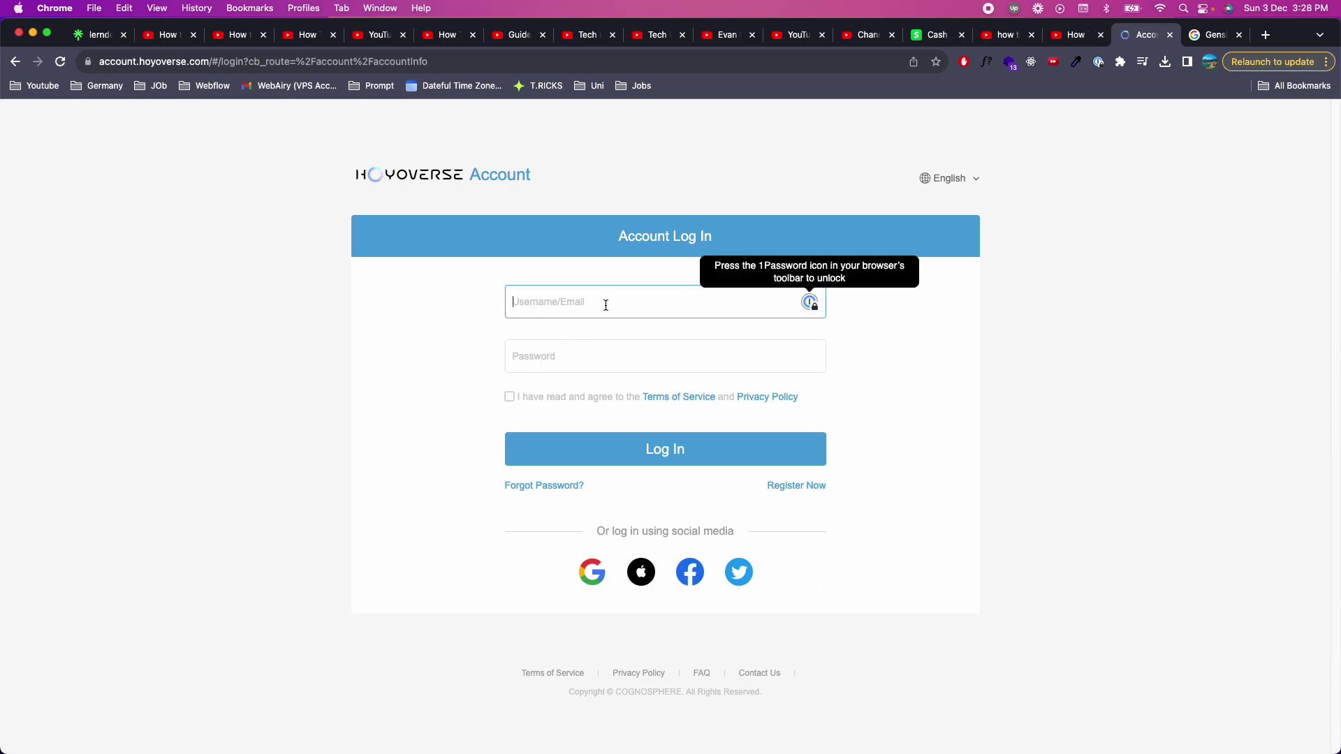
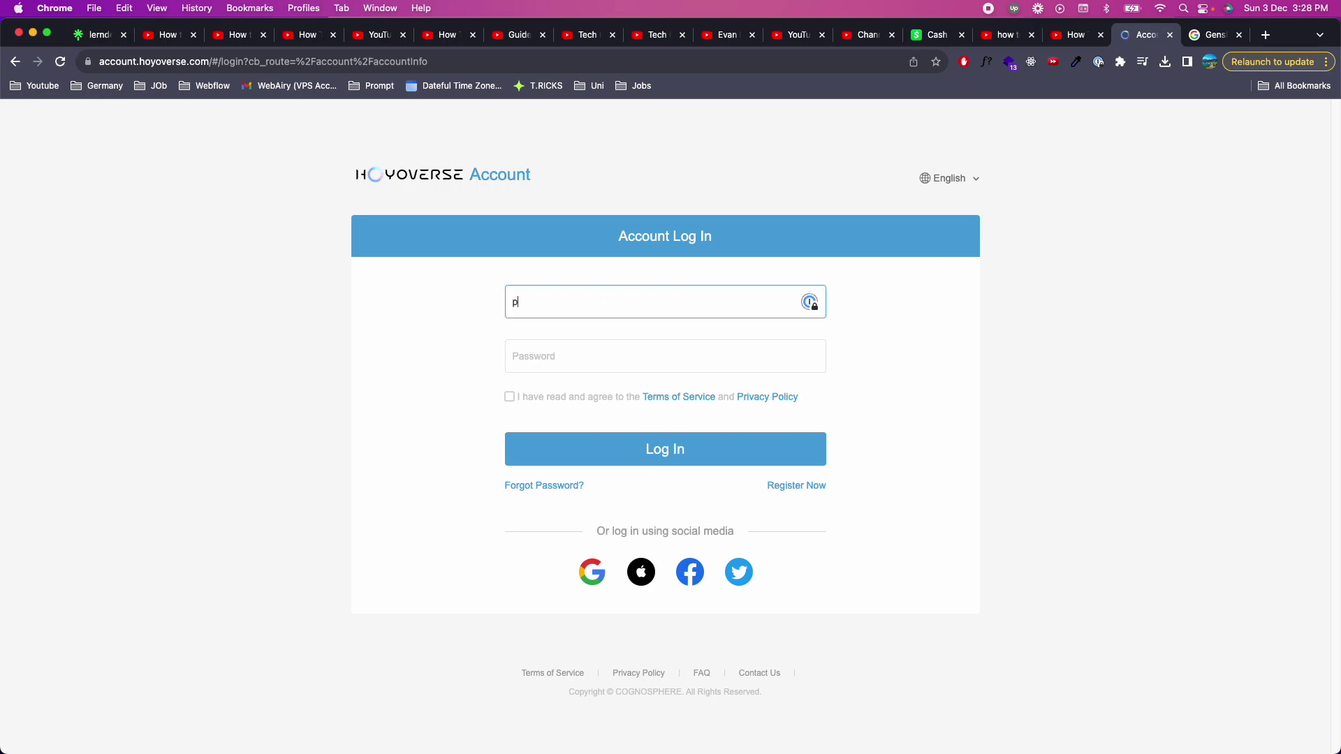
key(Tab)
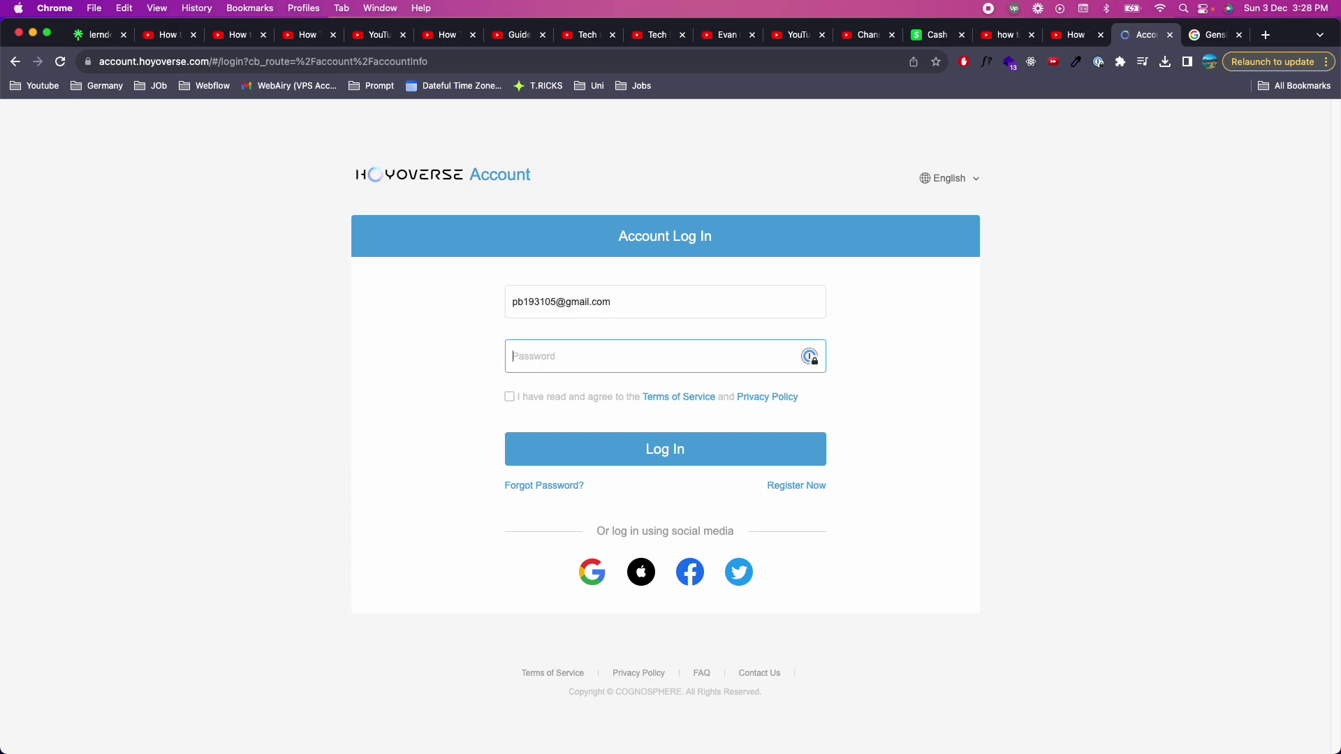
text(********)
click(509, 397)
click(704, 453)
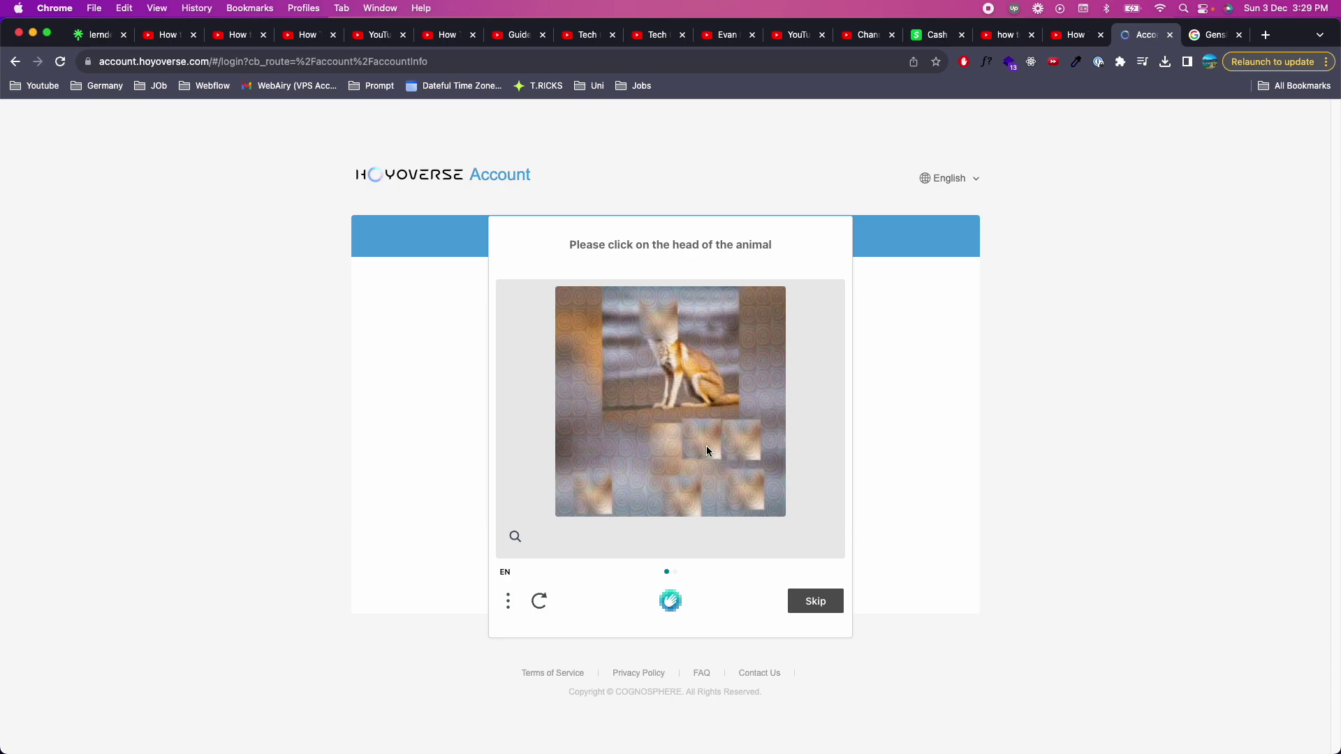
Pass the two-image animal-head verification check and complete the log-in
click(661, 316)
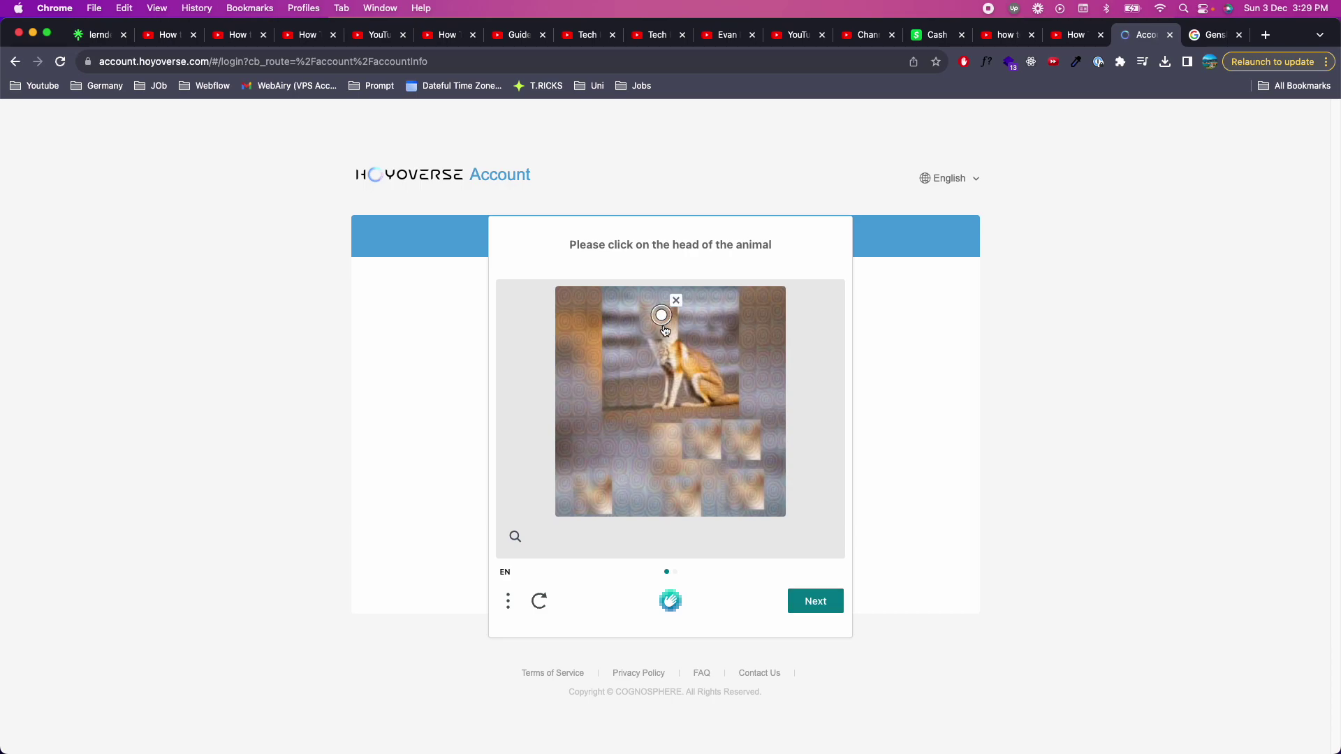
click(816, 602)
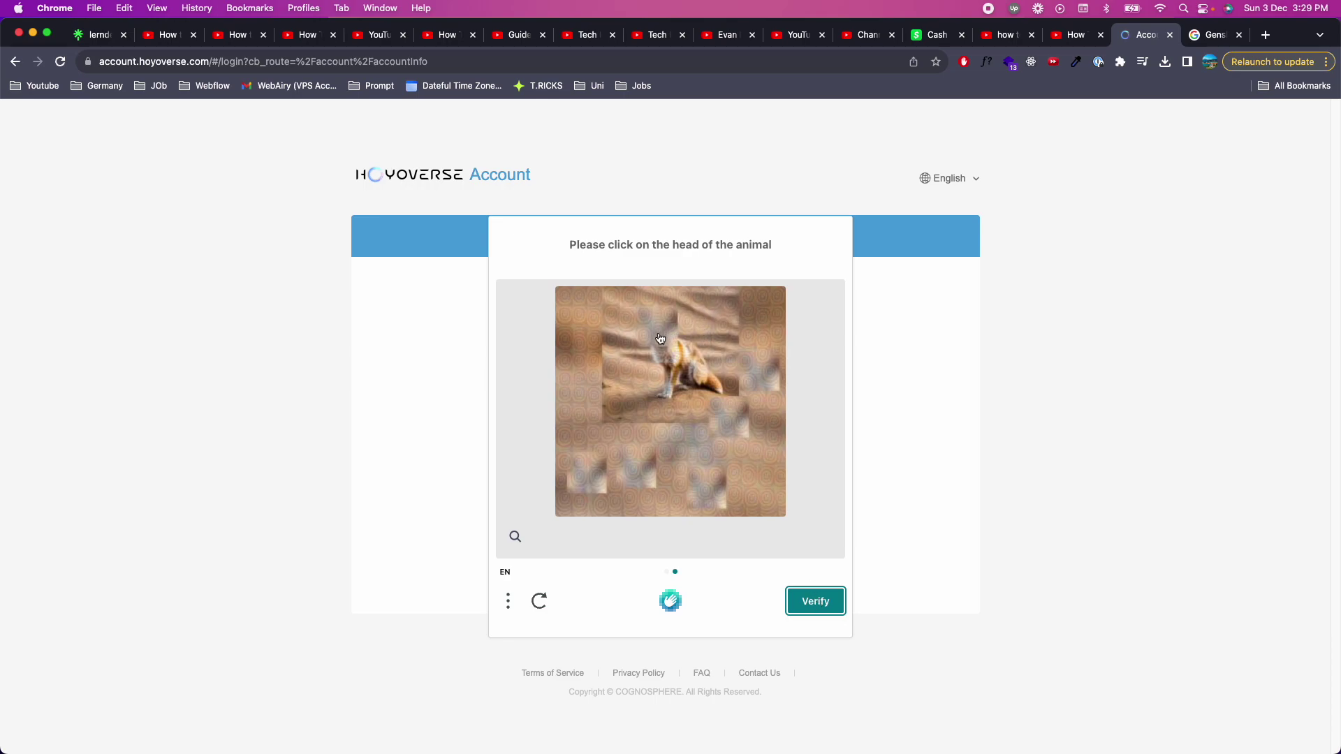
click(664, 334)
click(813, 605)
click(692, 455)
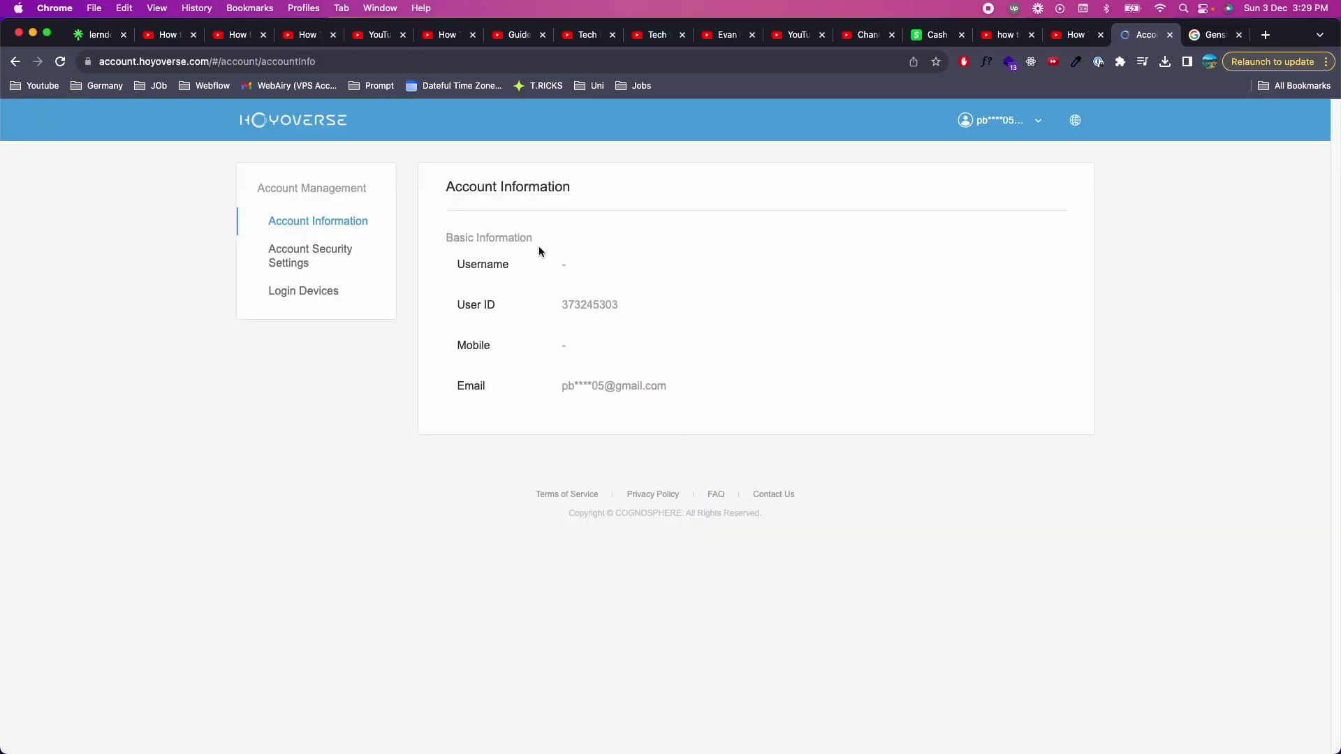
In Account Security Settings, request account deletion and continue past the deletion warning
click(341, 266)
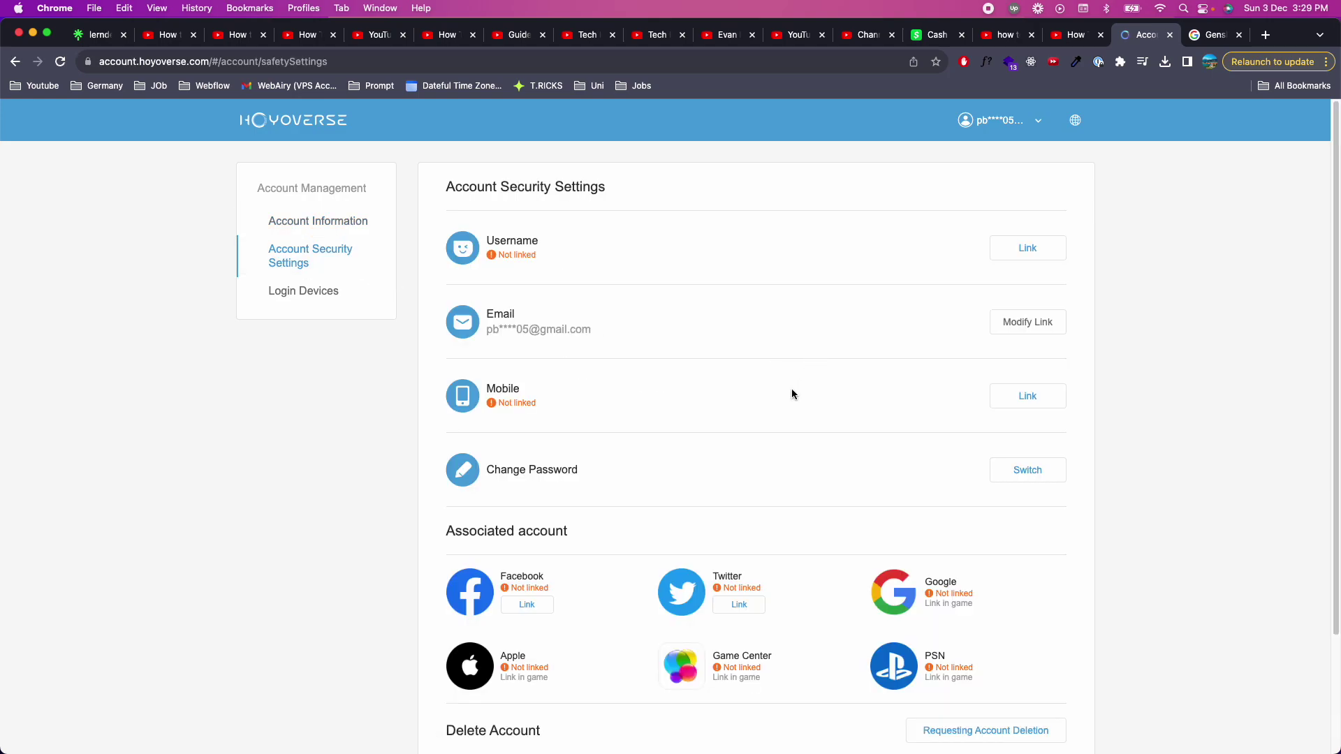
scroll(791, 392, down, 3)
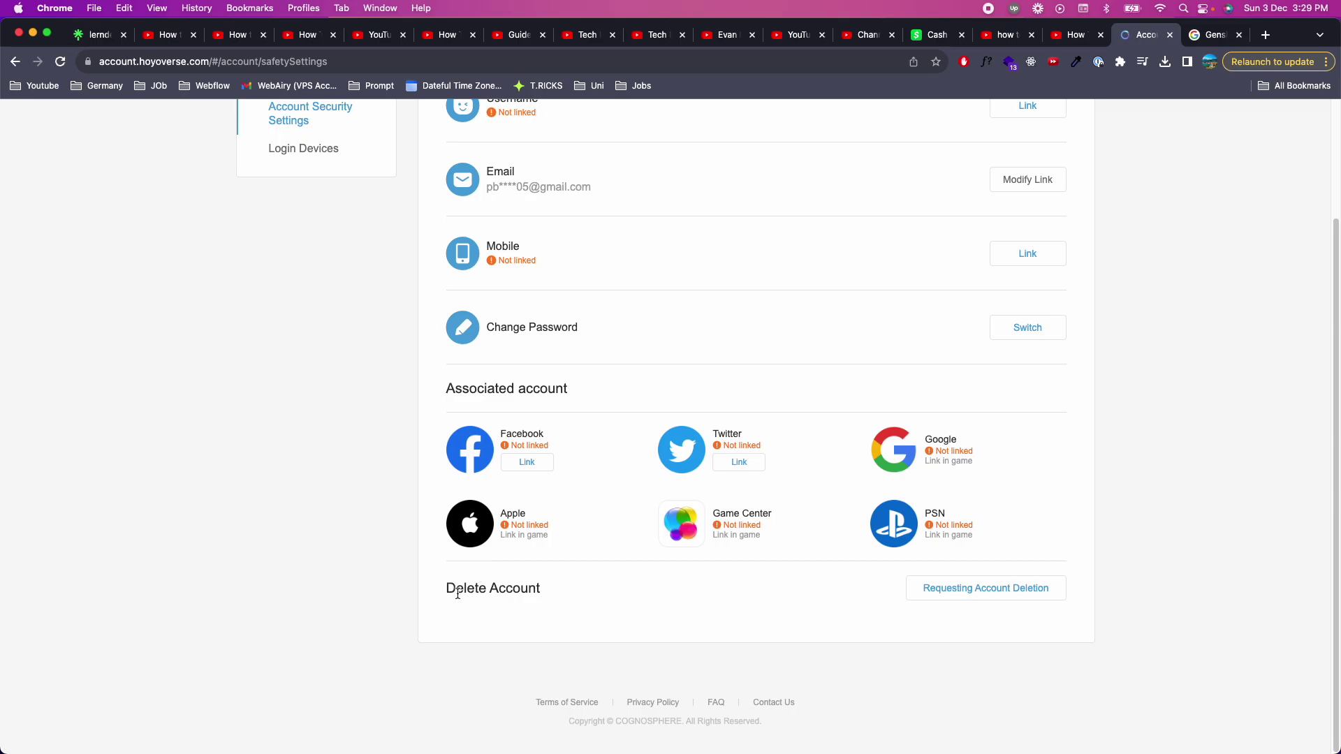
drag(475, 588, 721, 596)
click(815, 599)
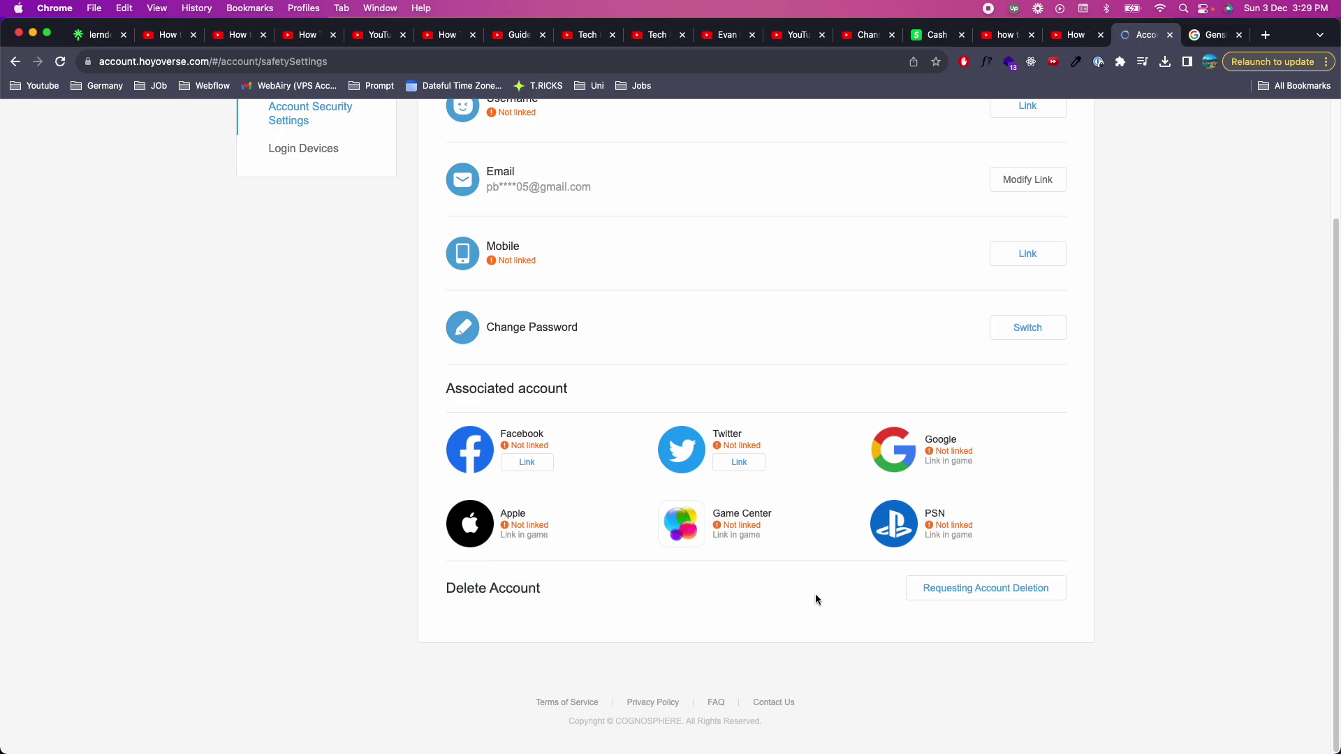
click(959, 593)
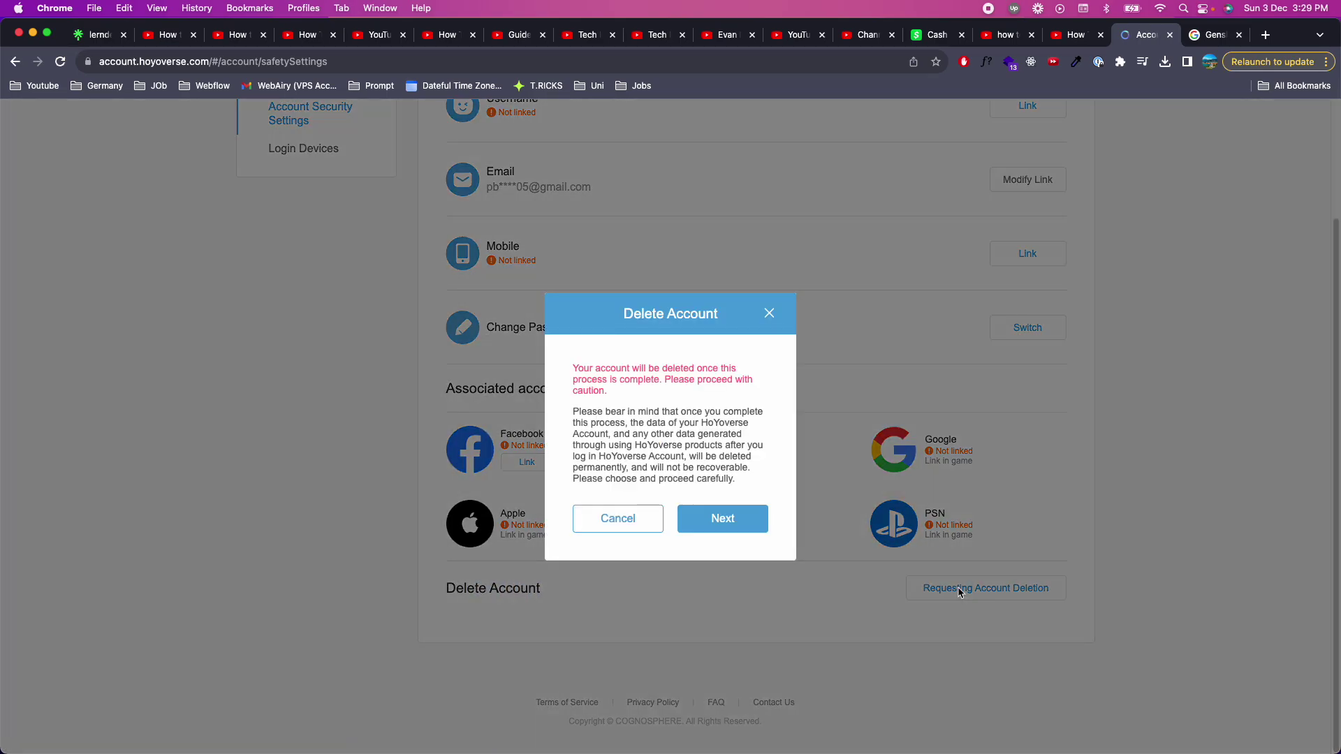
drag(573, 377, 752, 476)
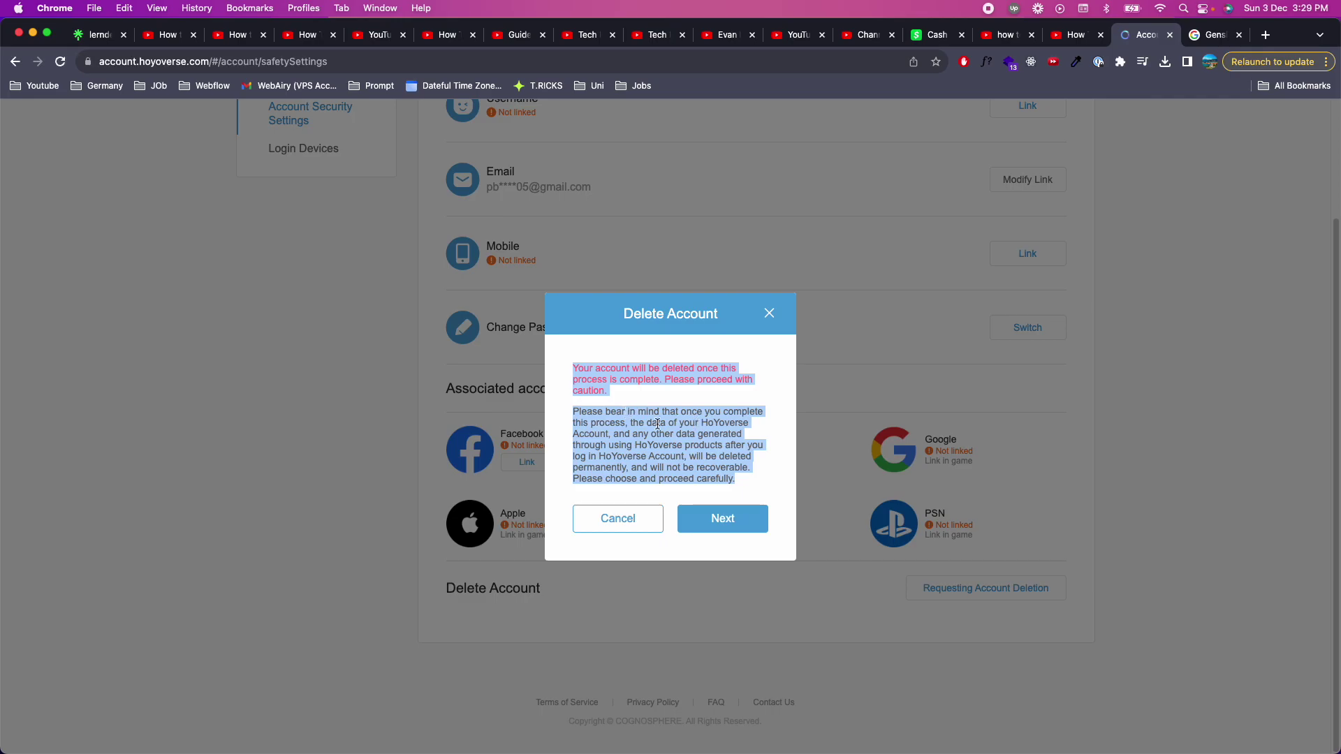
click(734, 524)
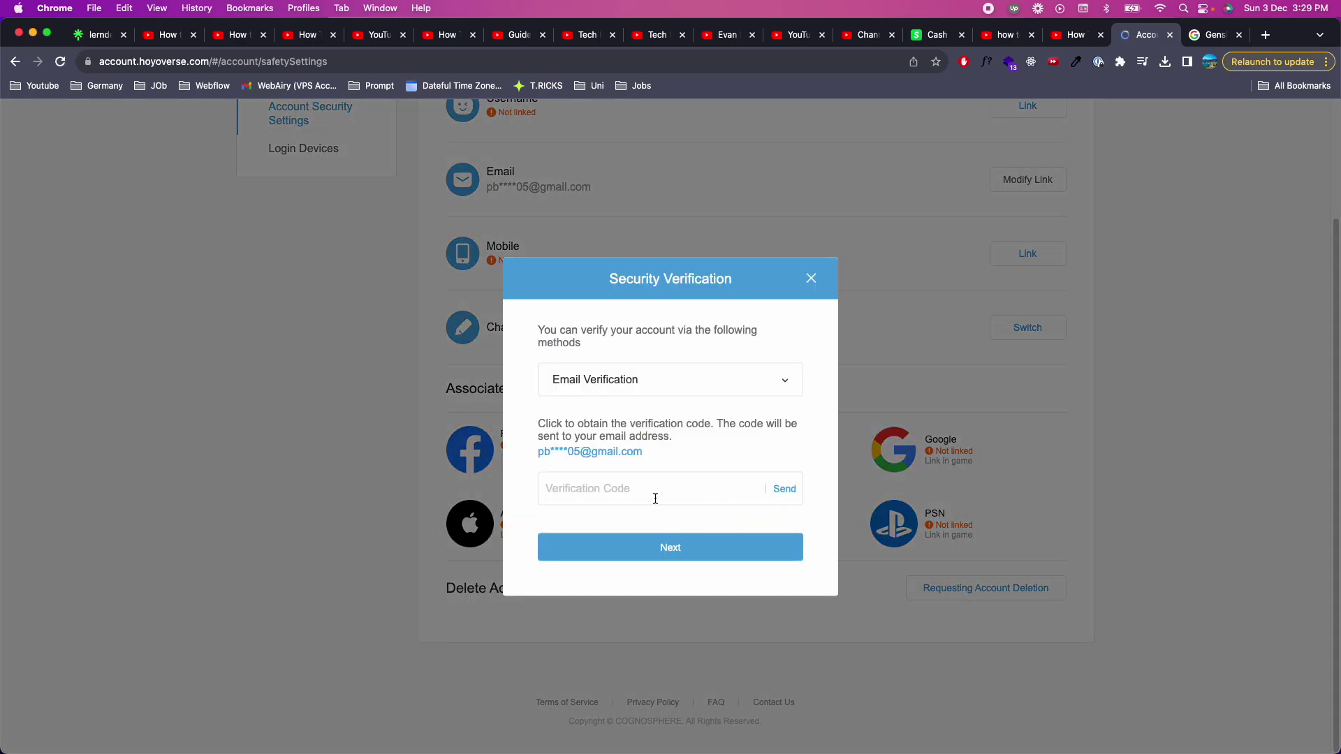
Keep Email Verification, send the code, and solve the four-symbol ordering captcha
click(629, 490)
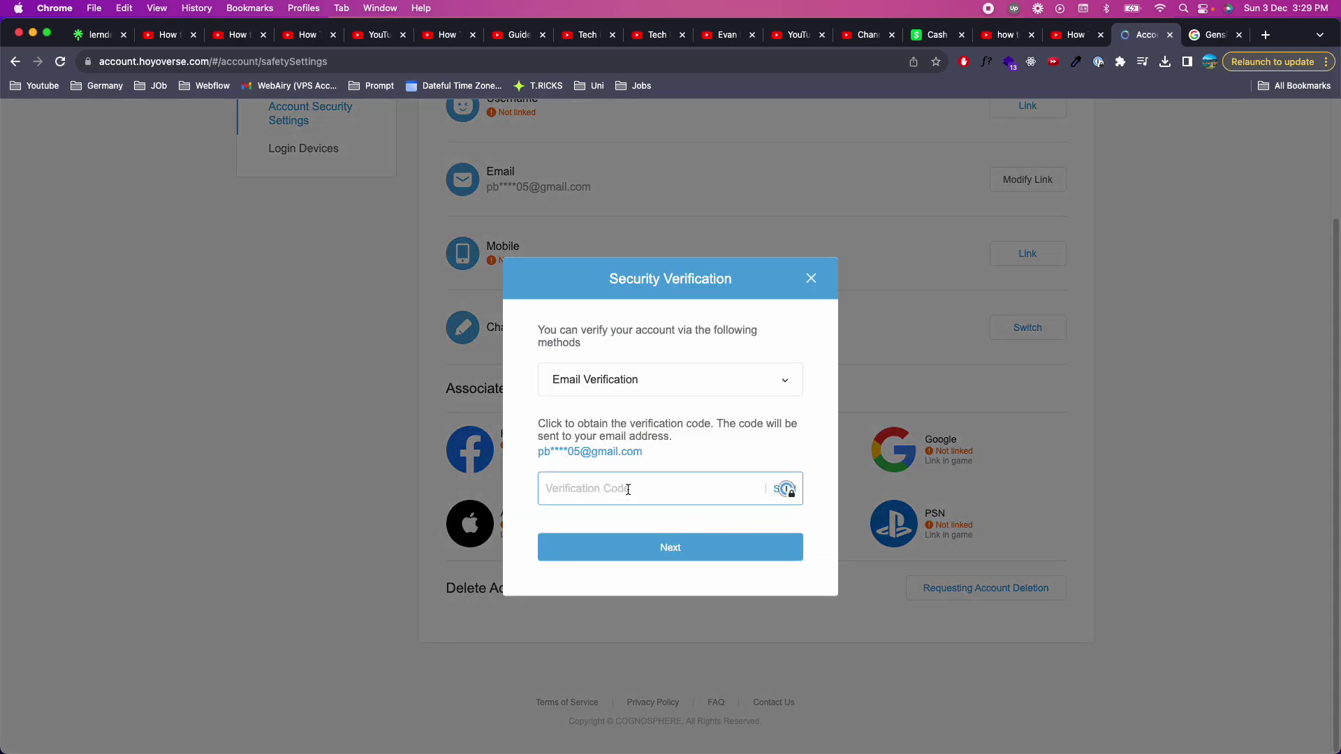
click(780, 464)
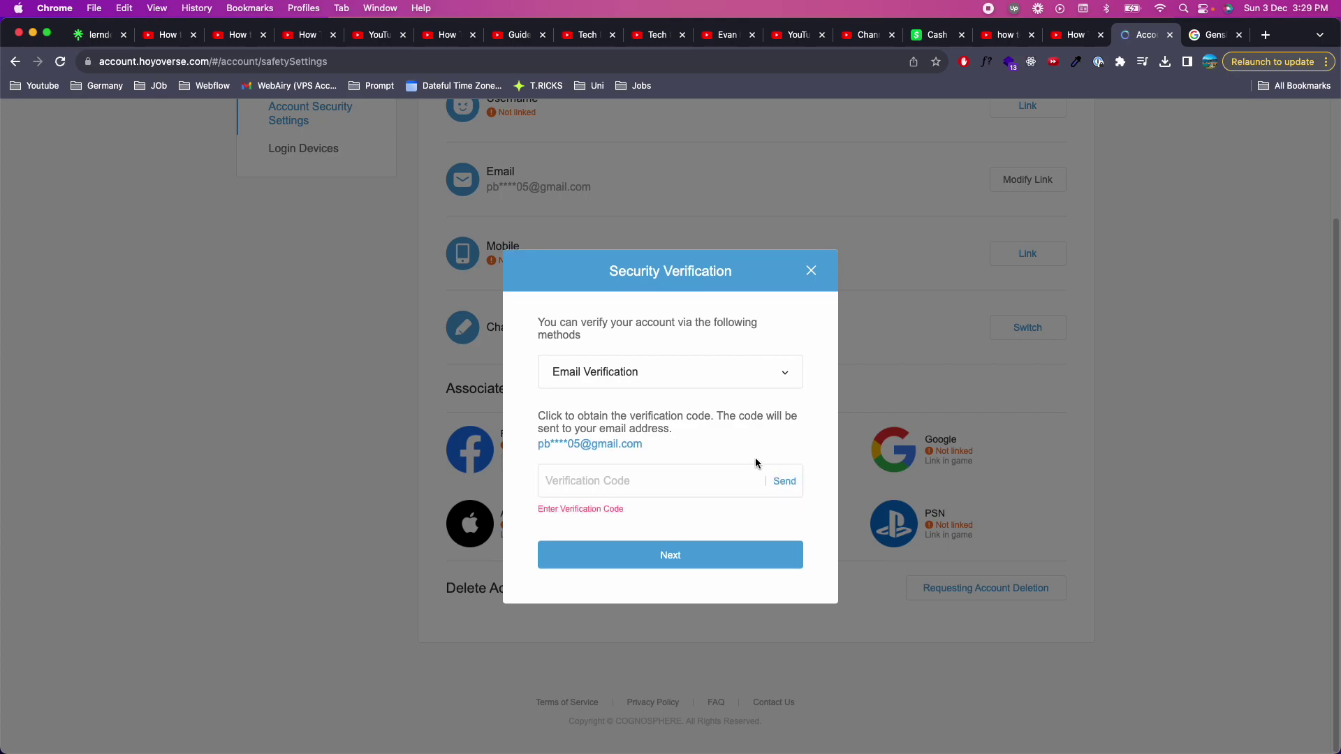
click(666, 378)
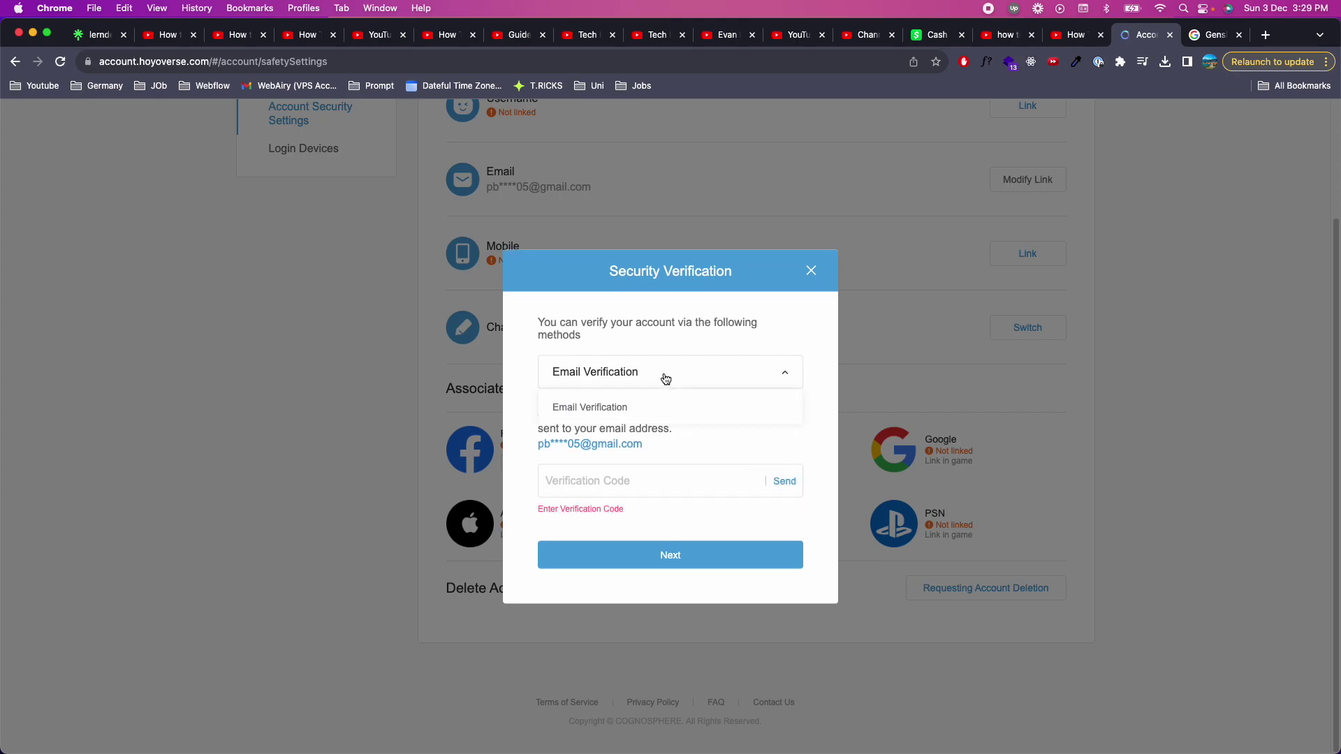
click(639, 406)
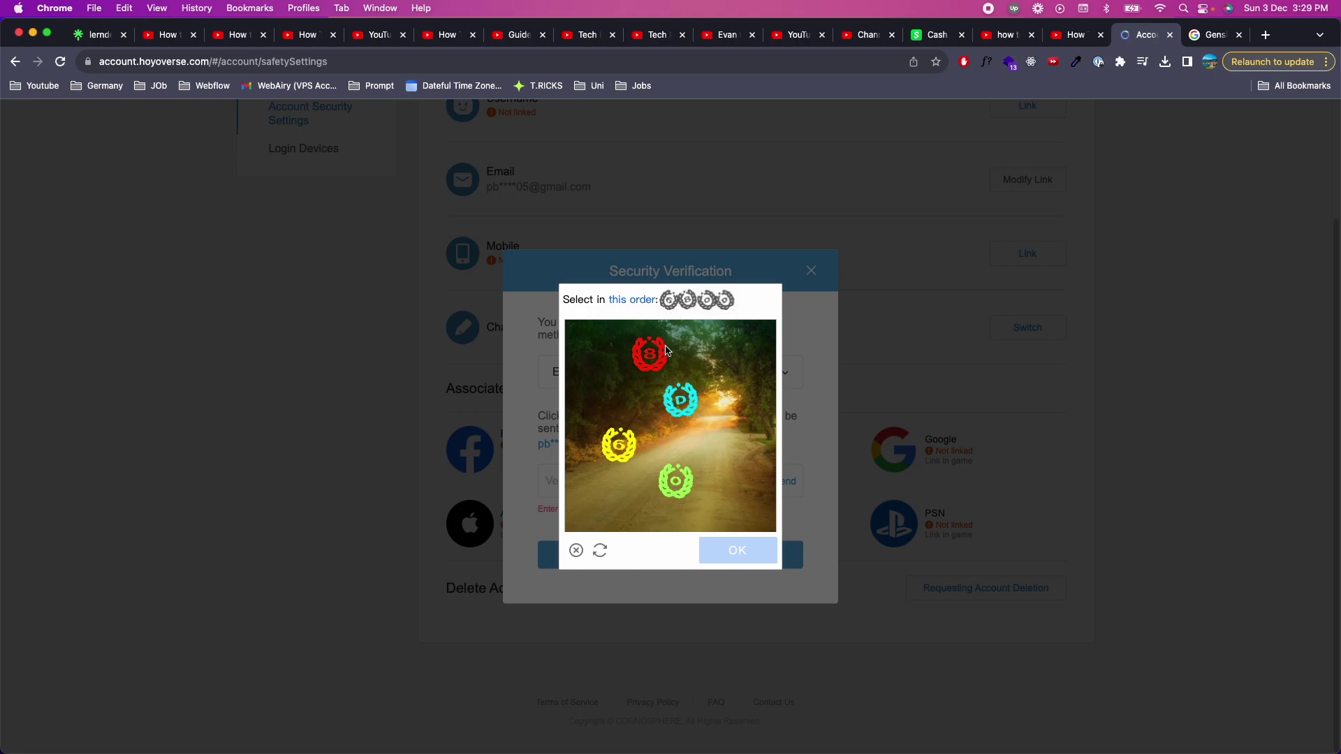
click(625, 434)
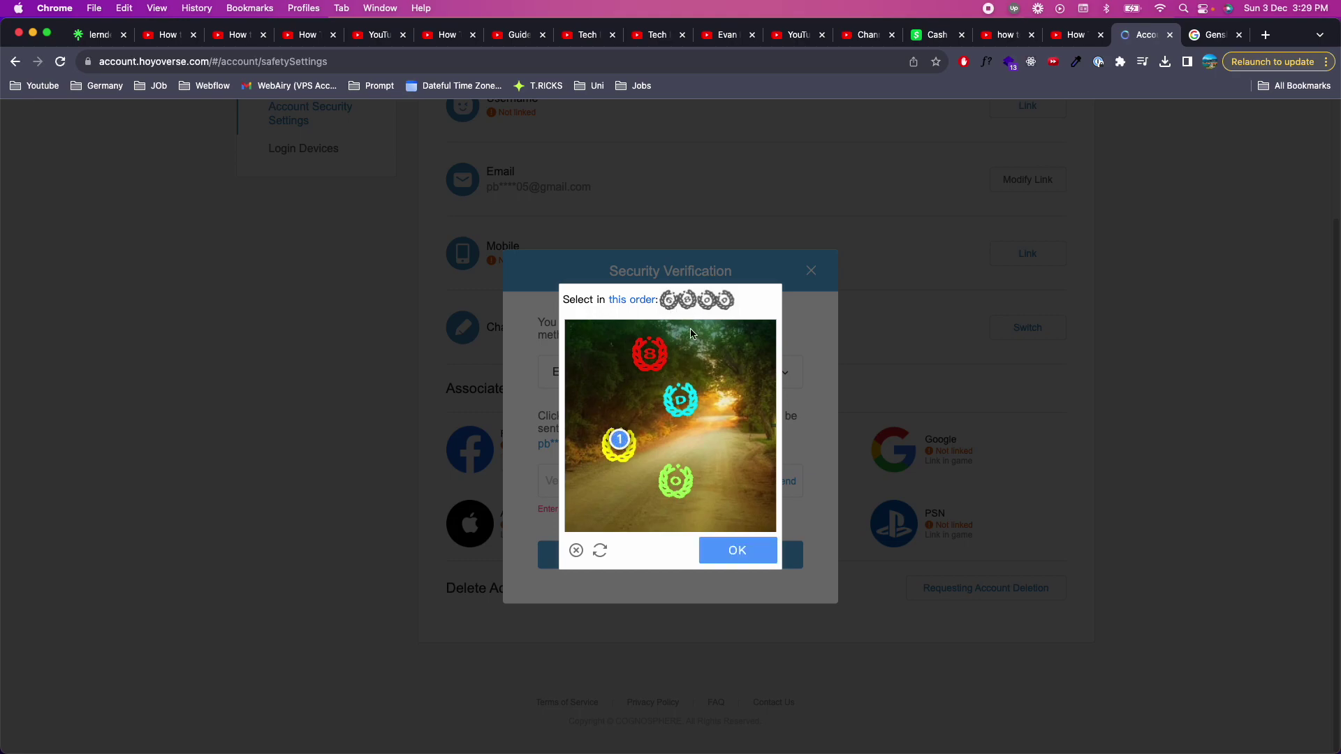
click(651, 357)
click(681, 480)
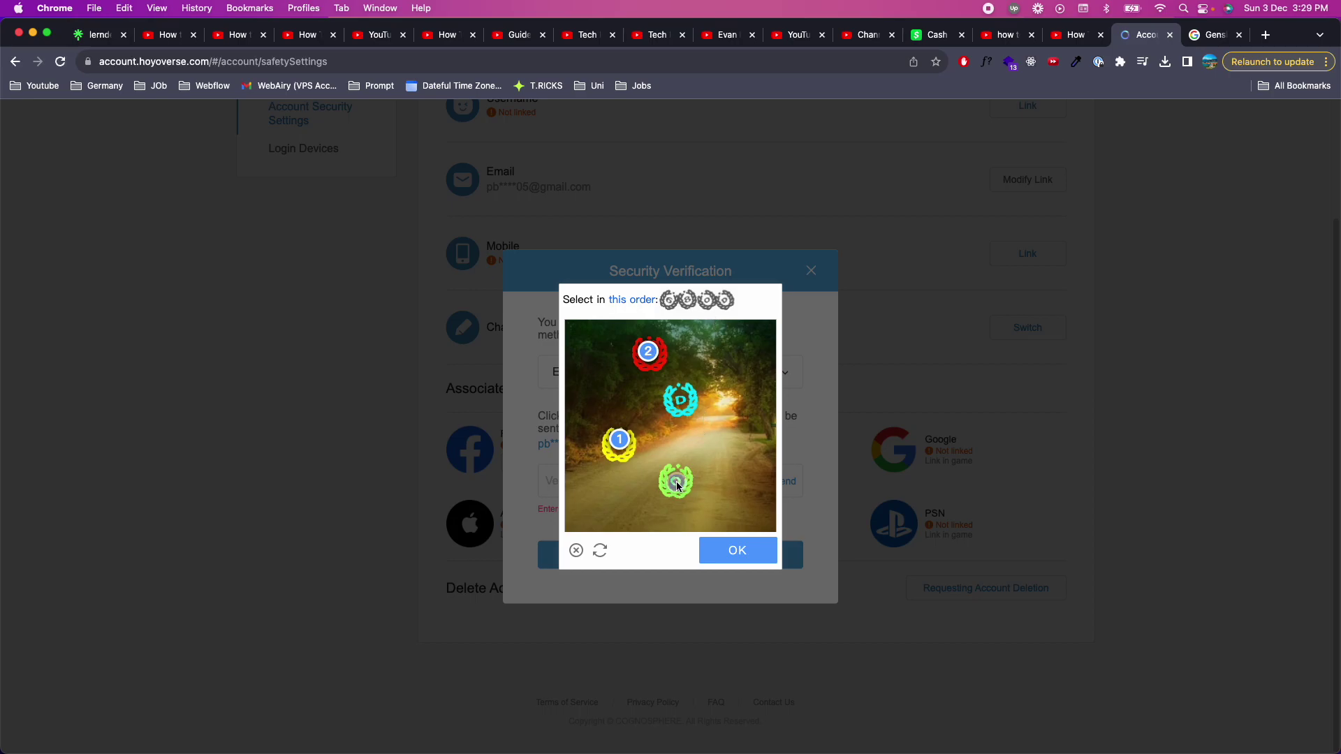
click(682, 401)
click(732, 548)
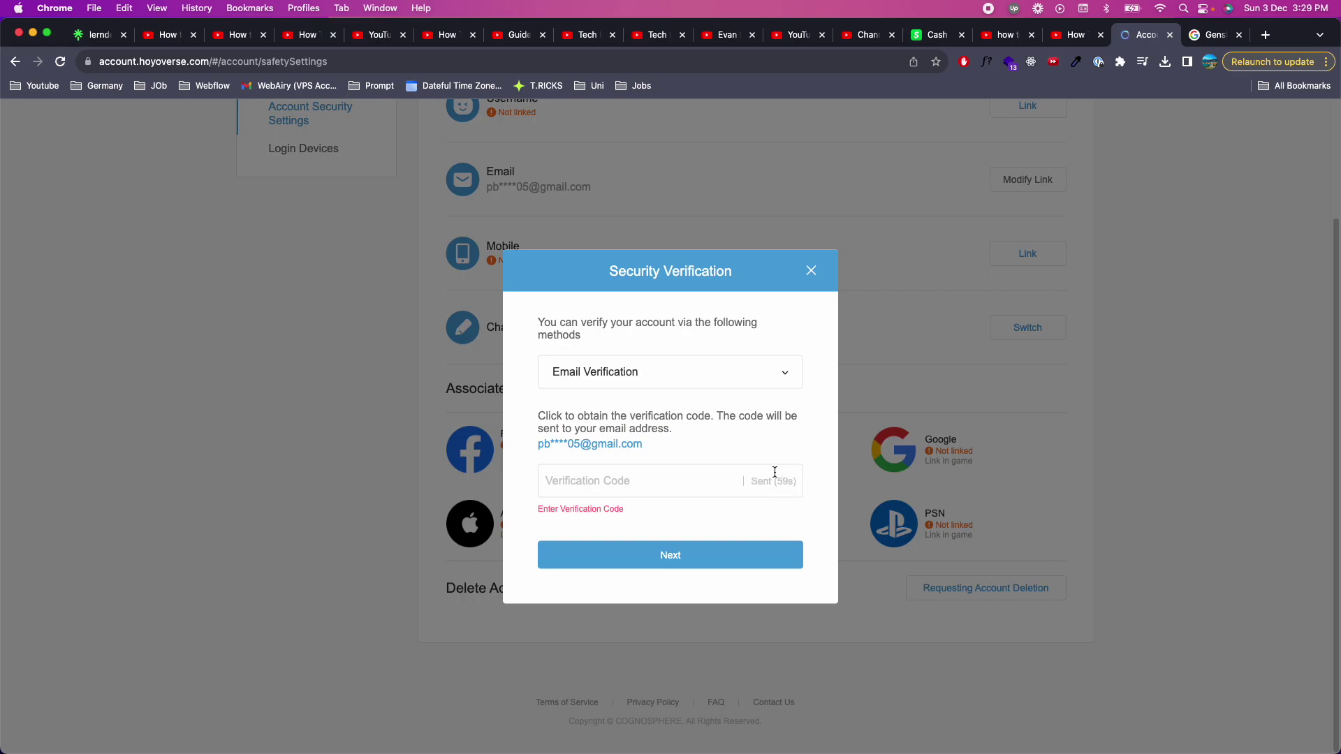
Open Gmail in the Genshin tab and copy the code from the HoYoverse verification email
click(1210, 35)
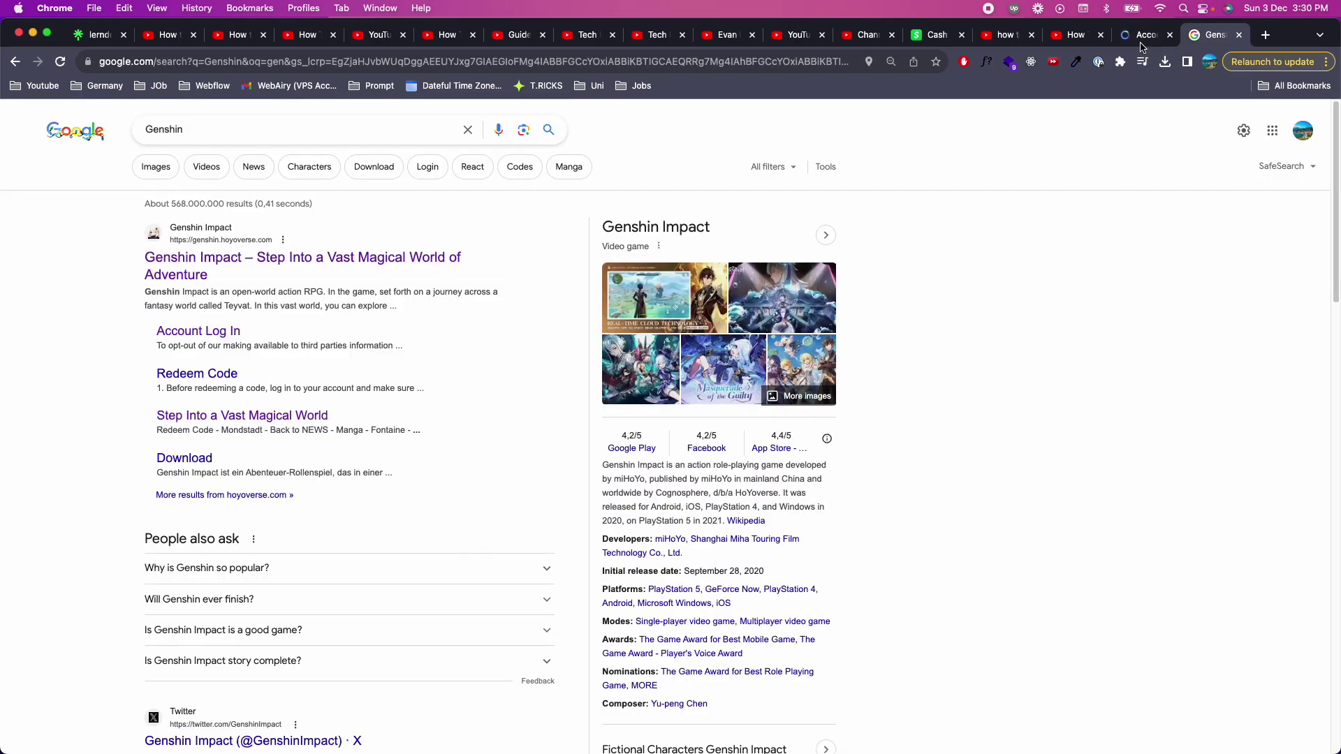
click(515, 63)
text(gm)
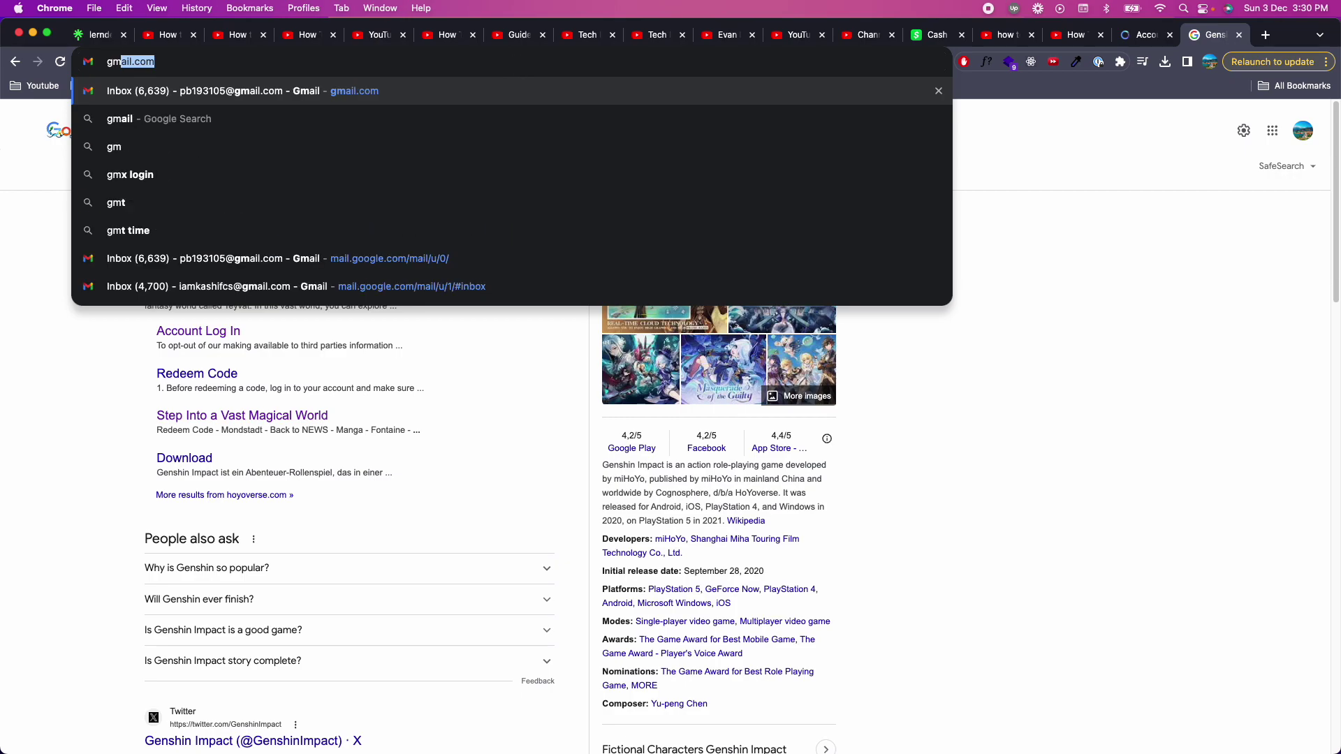
key(Return)
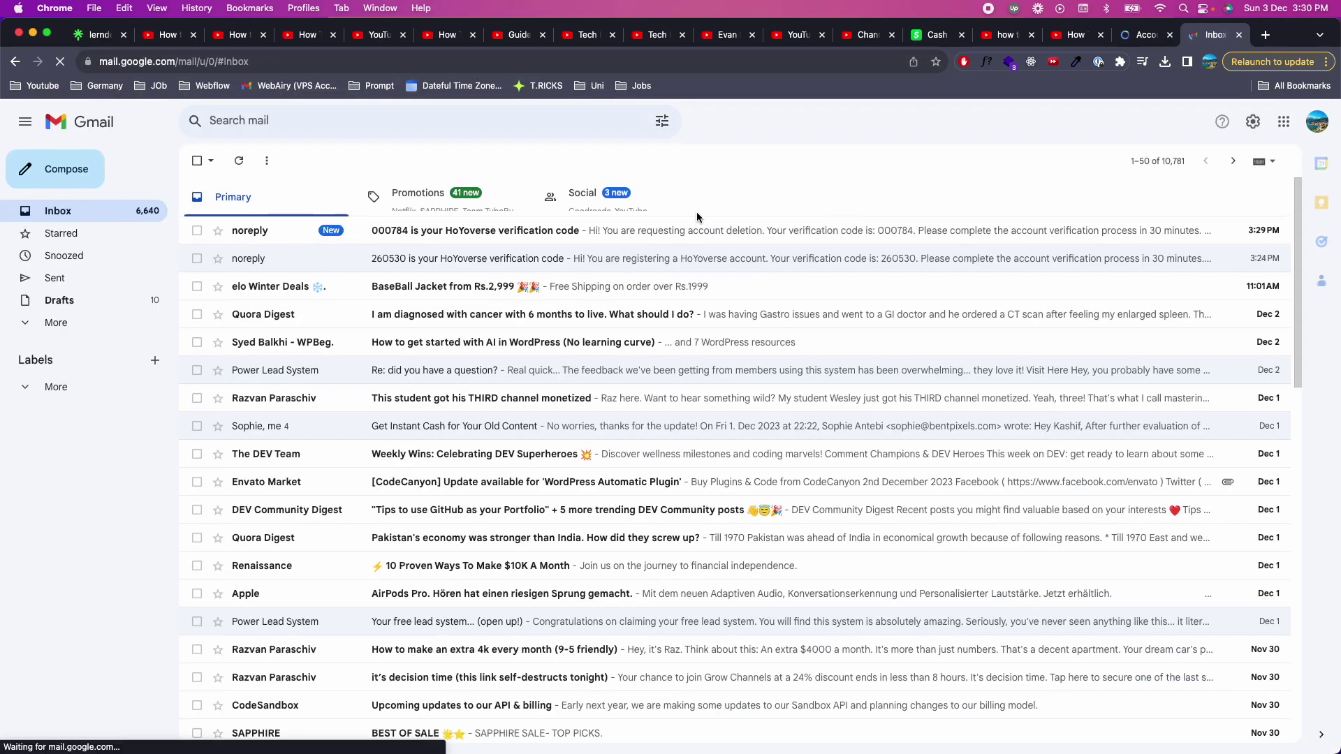
click(392, 229)
double_click(542, 331)
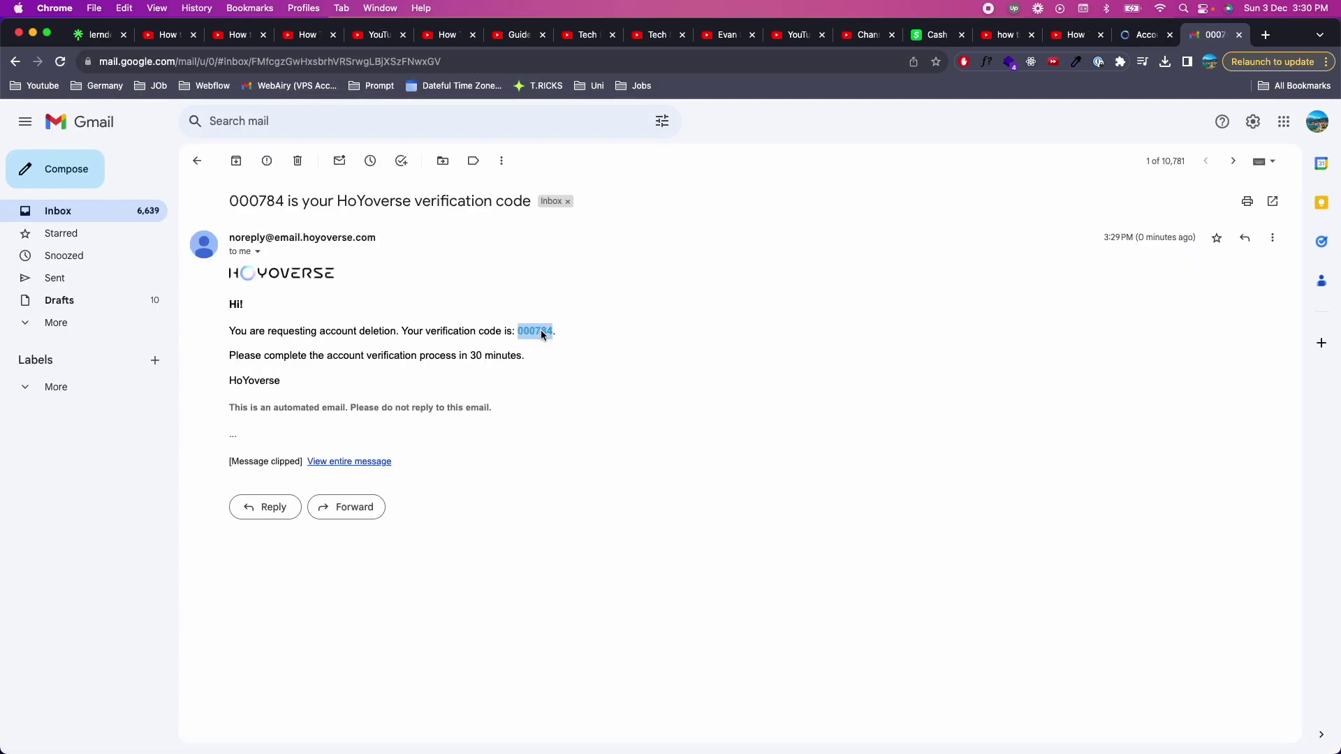
right_click(536, 327)
click(615, 362)
Paste the copied code into the Verification Code field and proceed to the 30-day deletion confirmation
click(1144, 35)
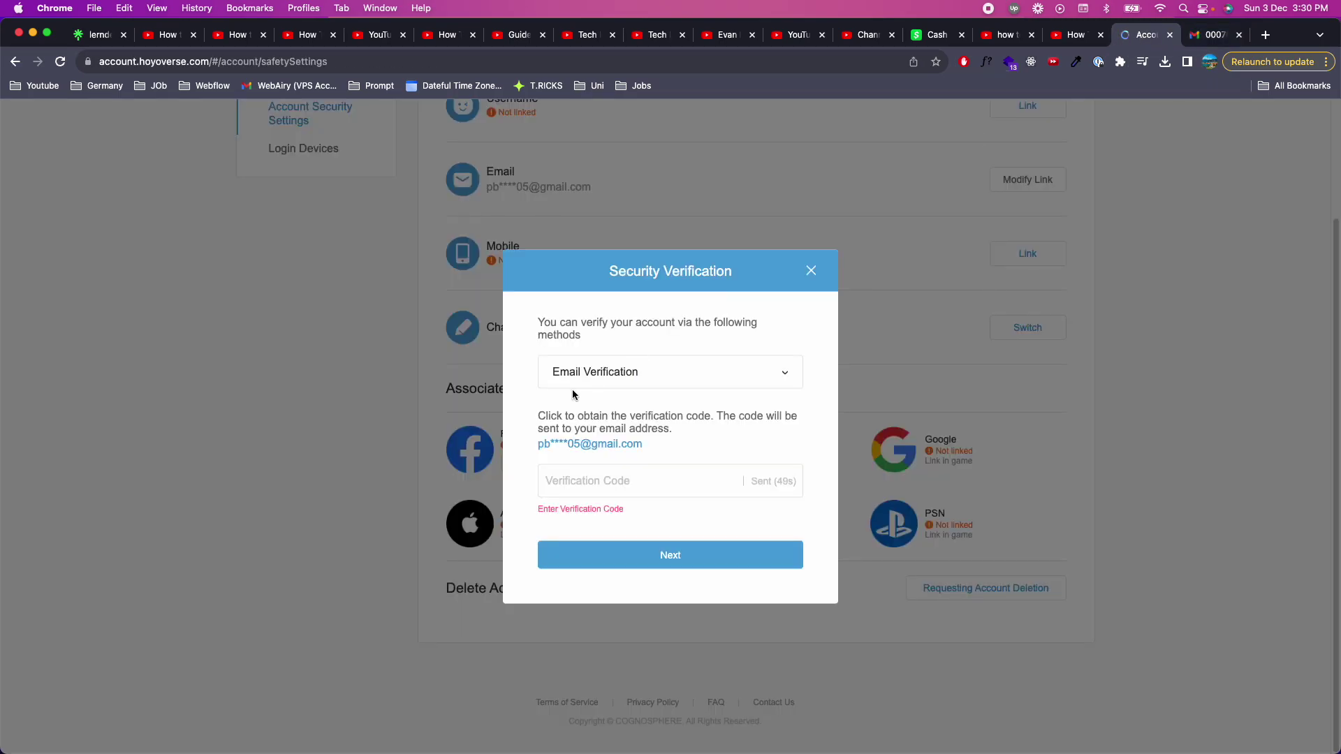
click(607, 468)
right_click(590, 483)
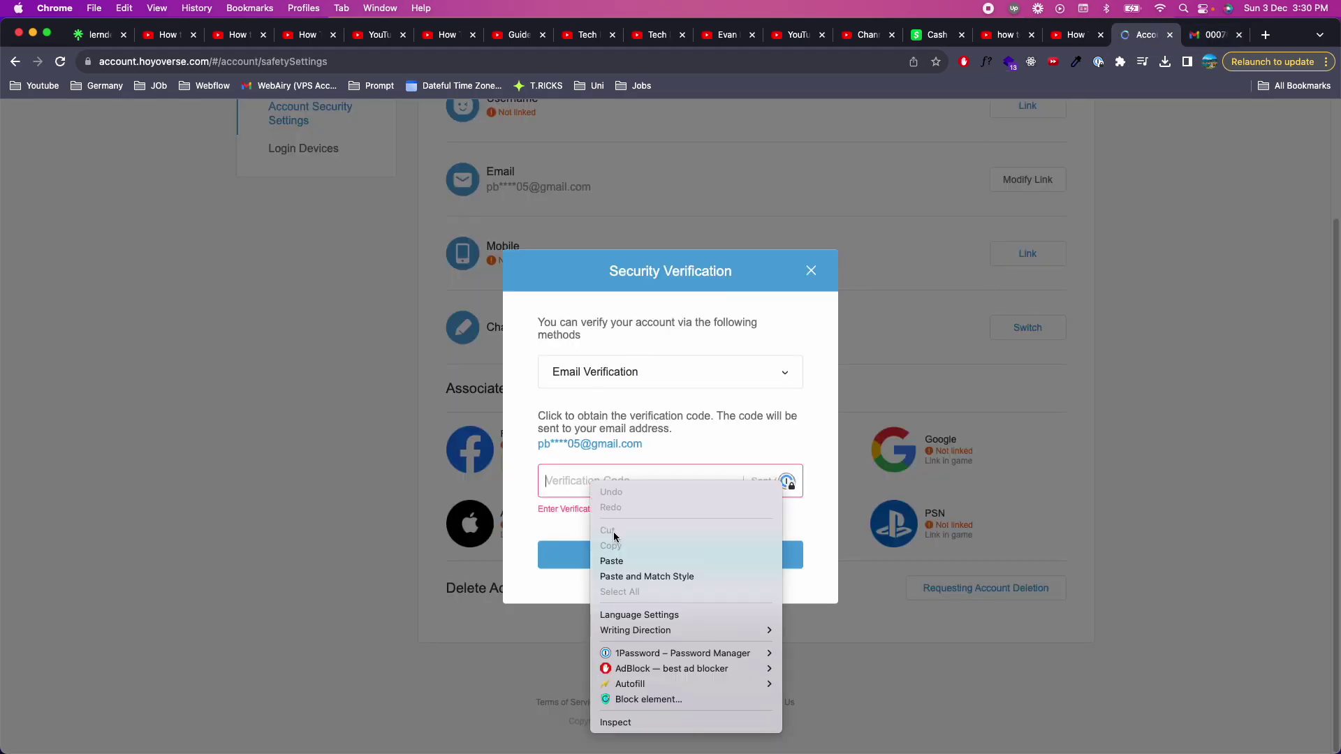
click(619, 558)
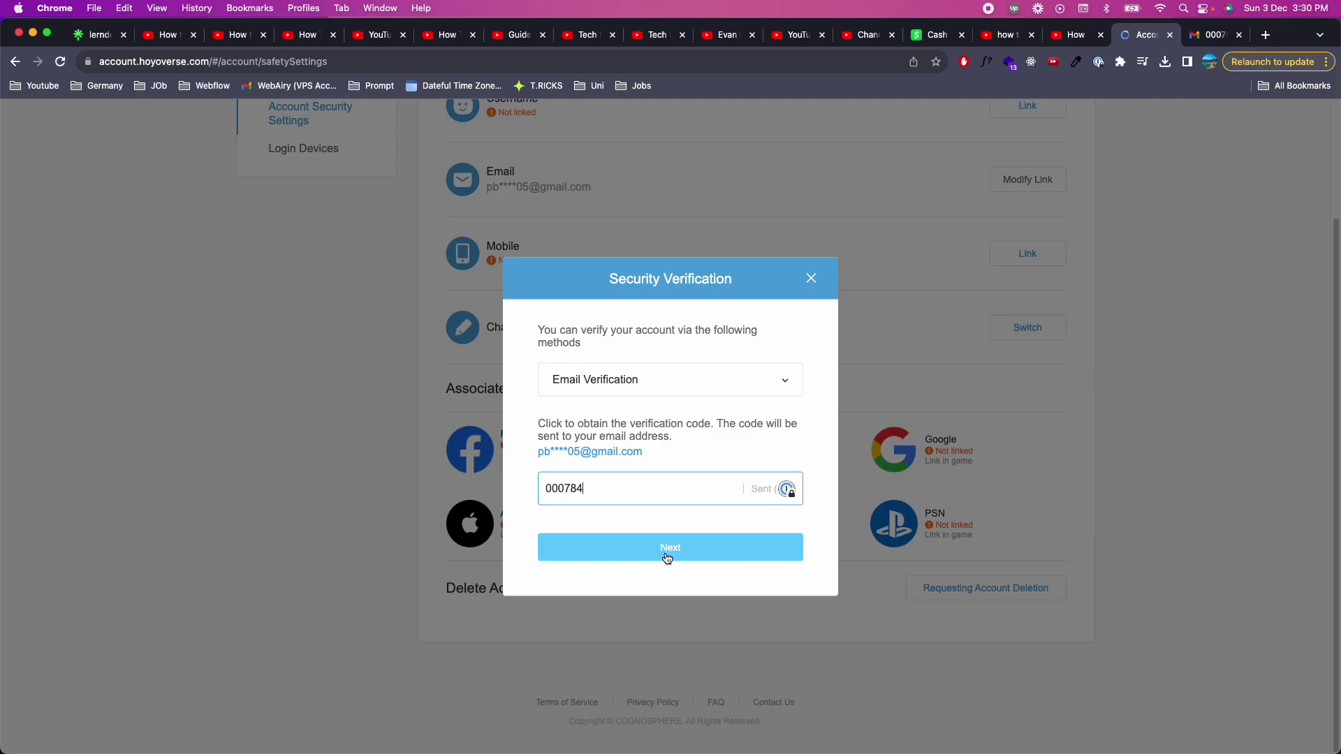
click(666, 558)
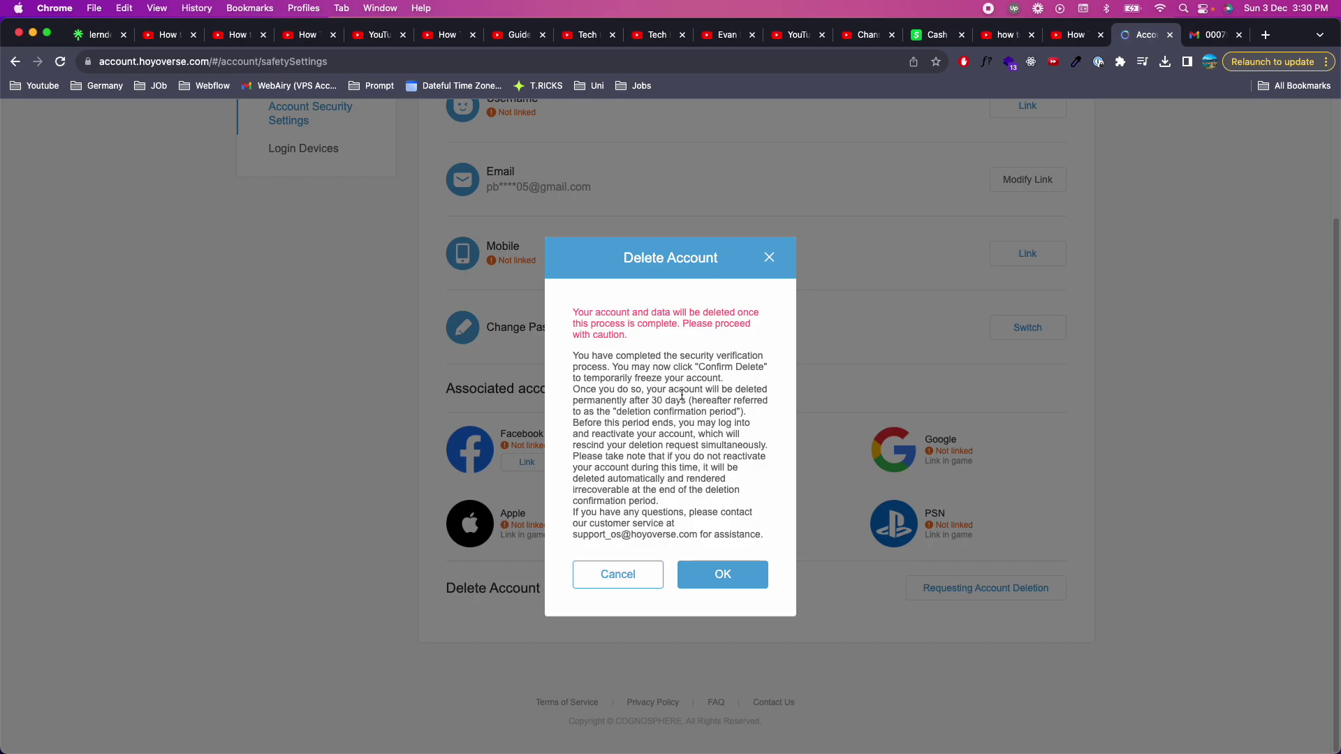
drag(573, 390, 723, 400)
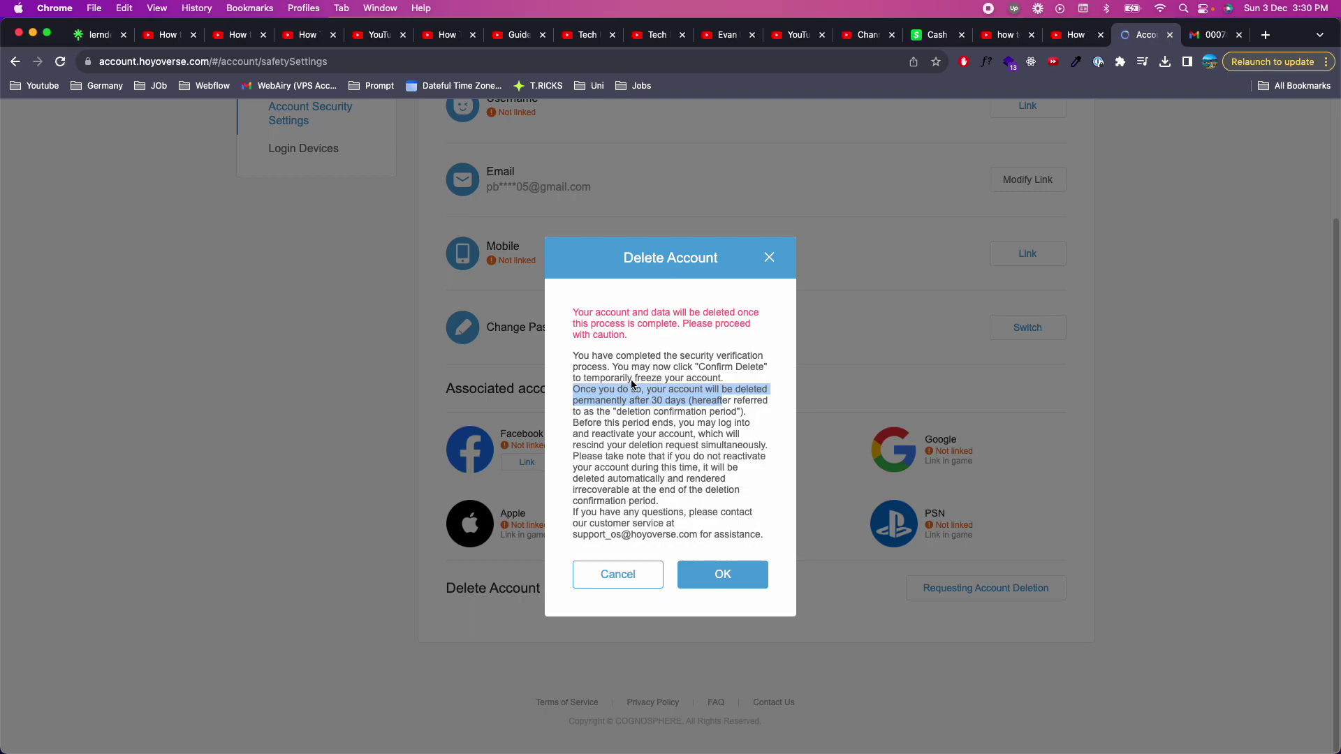
Confirm the Delete Account dialog with OK to submit the deletion request
click(746, 575)
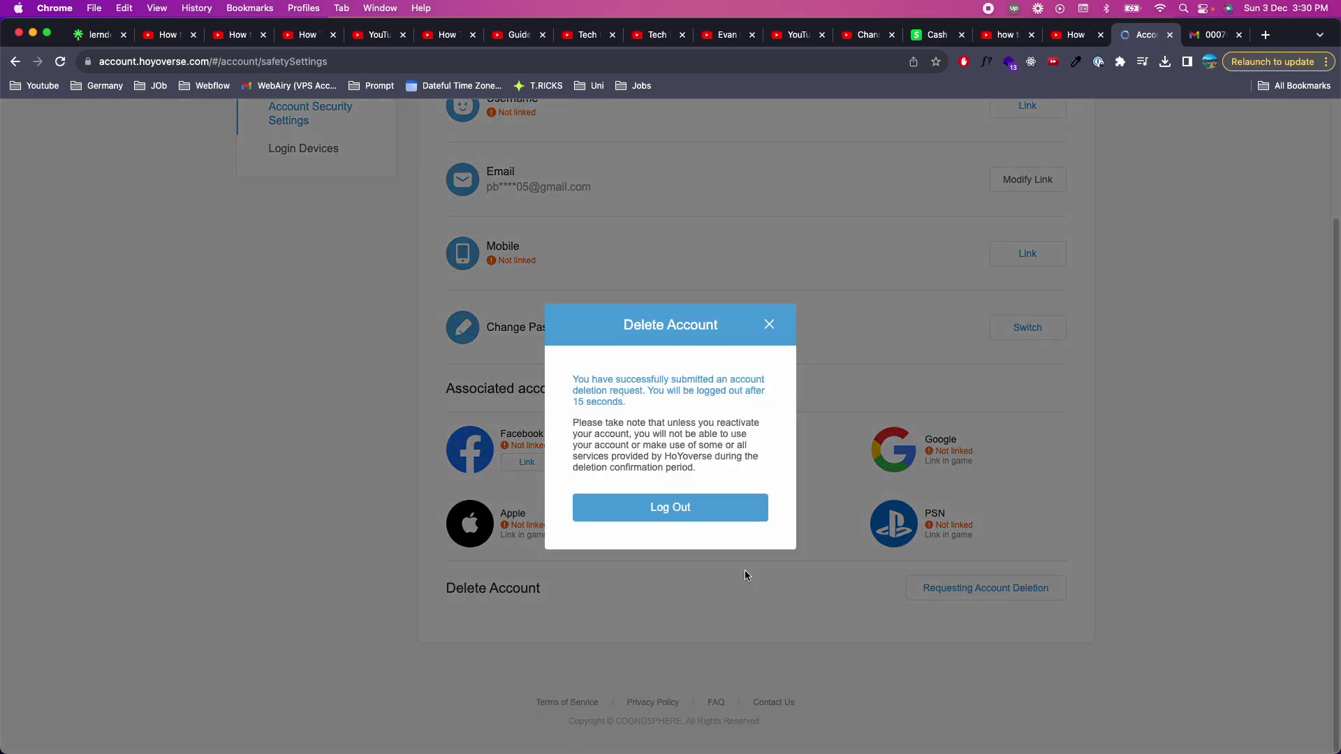
drag(573, 380, 732, 462)
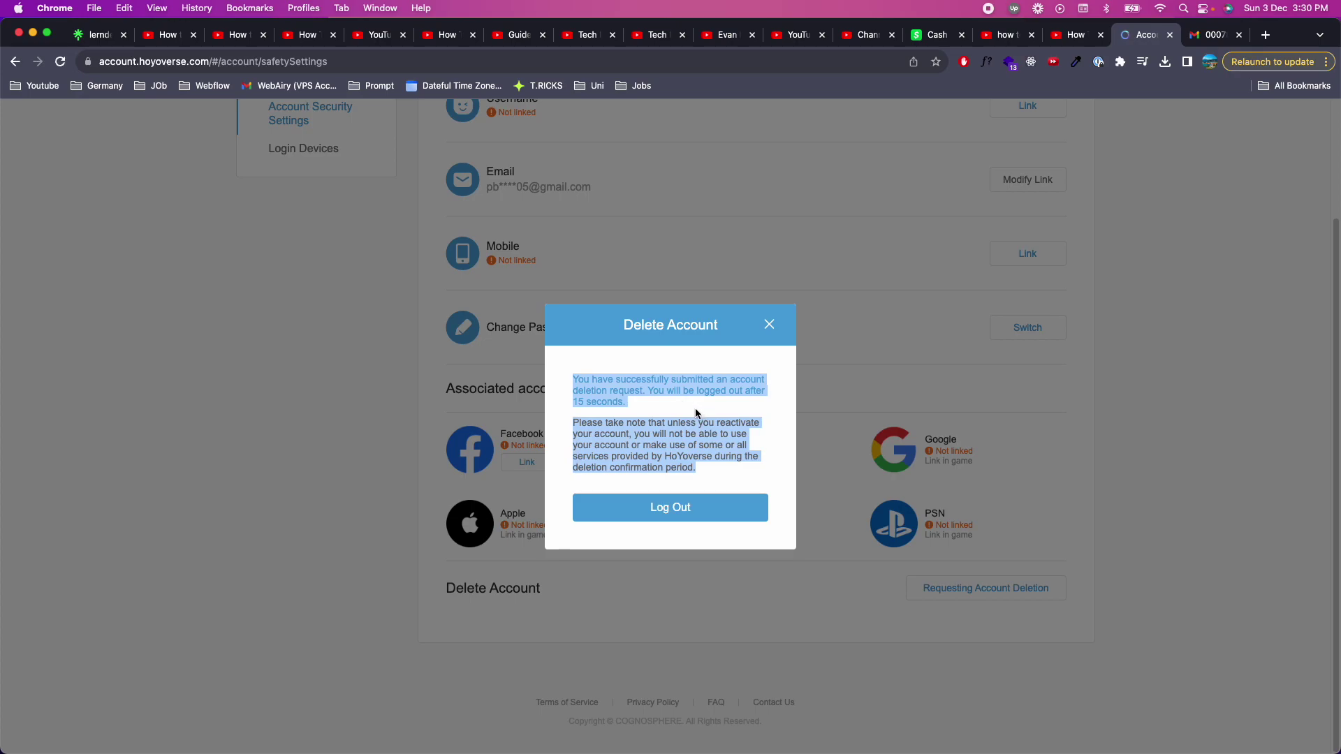